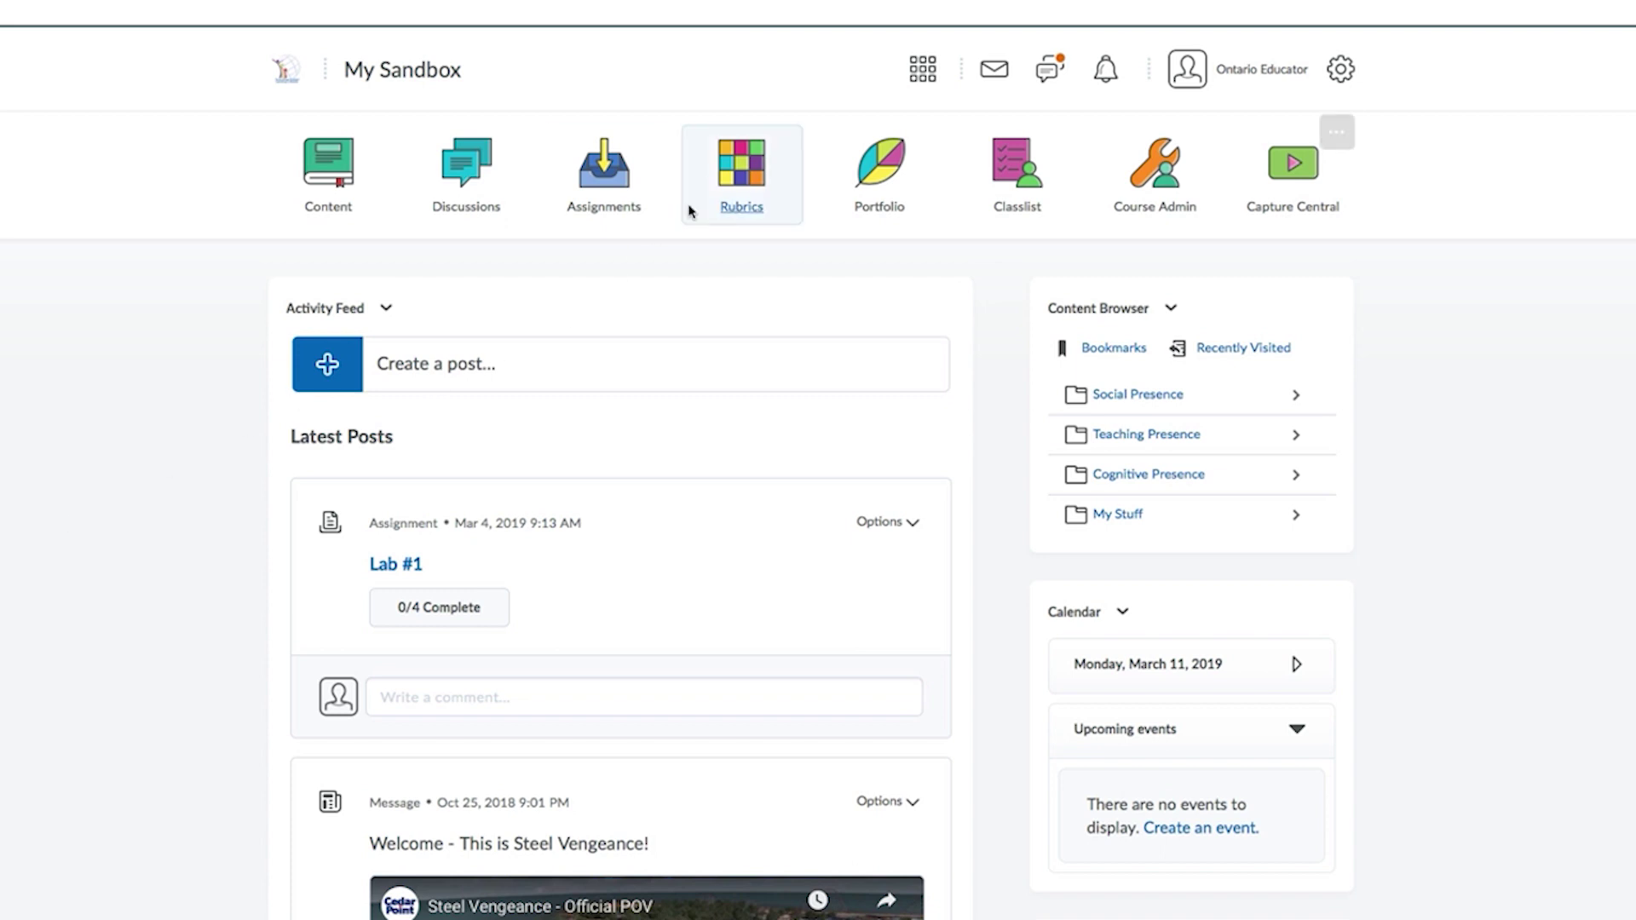
- Create a new rubric from the course's Rubrics list and name it 'Cellular Processes'
{"action": "left_click", "coordinate": [728, 178]}
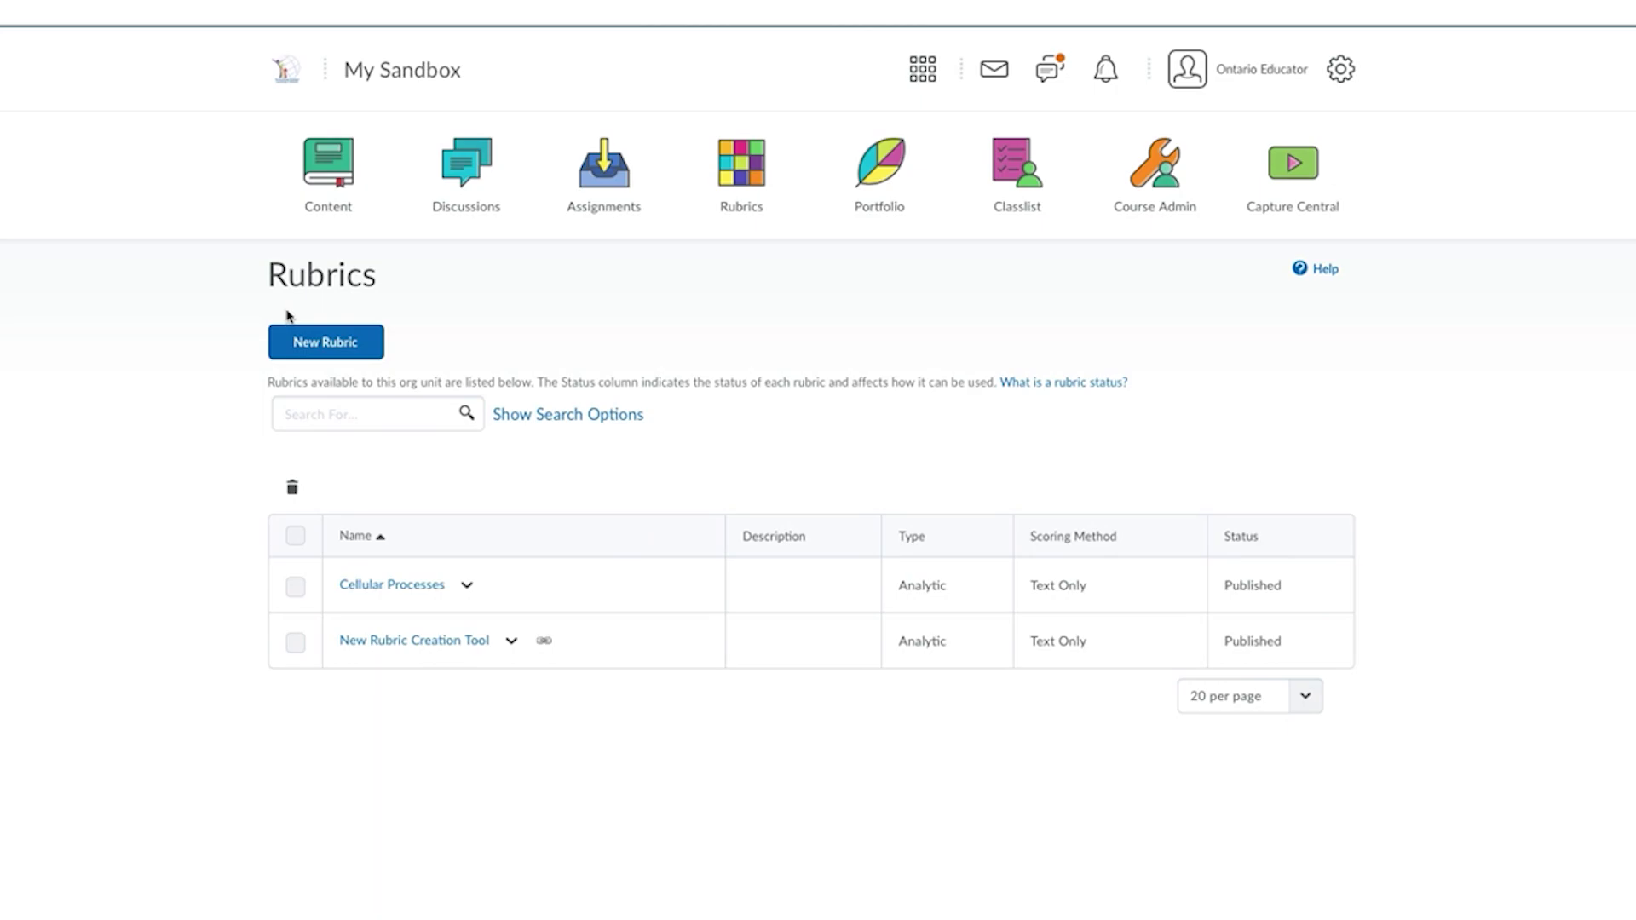
{"action": "left_click", "coordinate": [302, 342]}
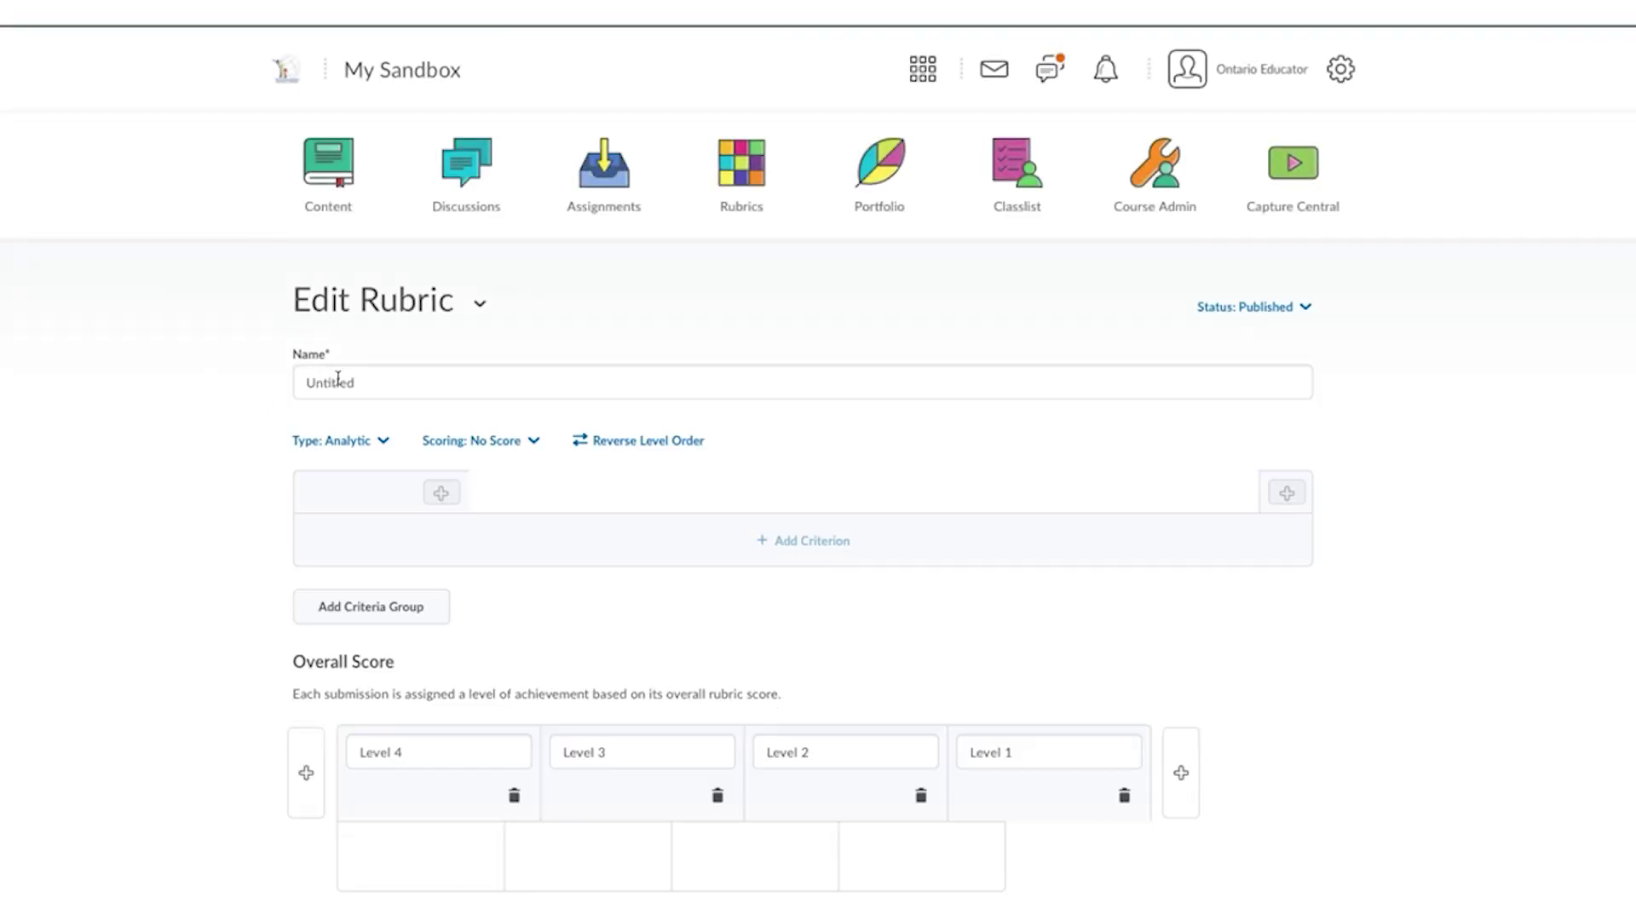
{"action": "double_click", "coordinate": [381, 382]}
{"action": "type", "text": "Cel"}
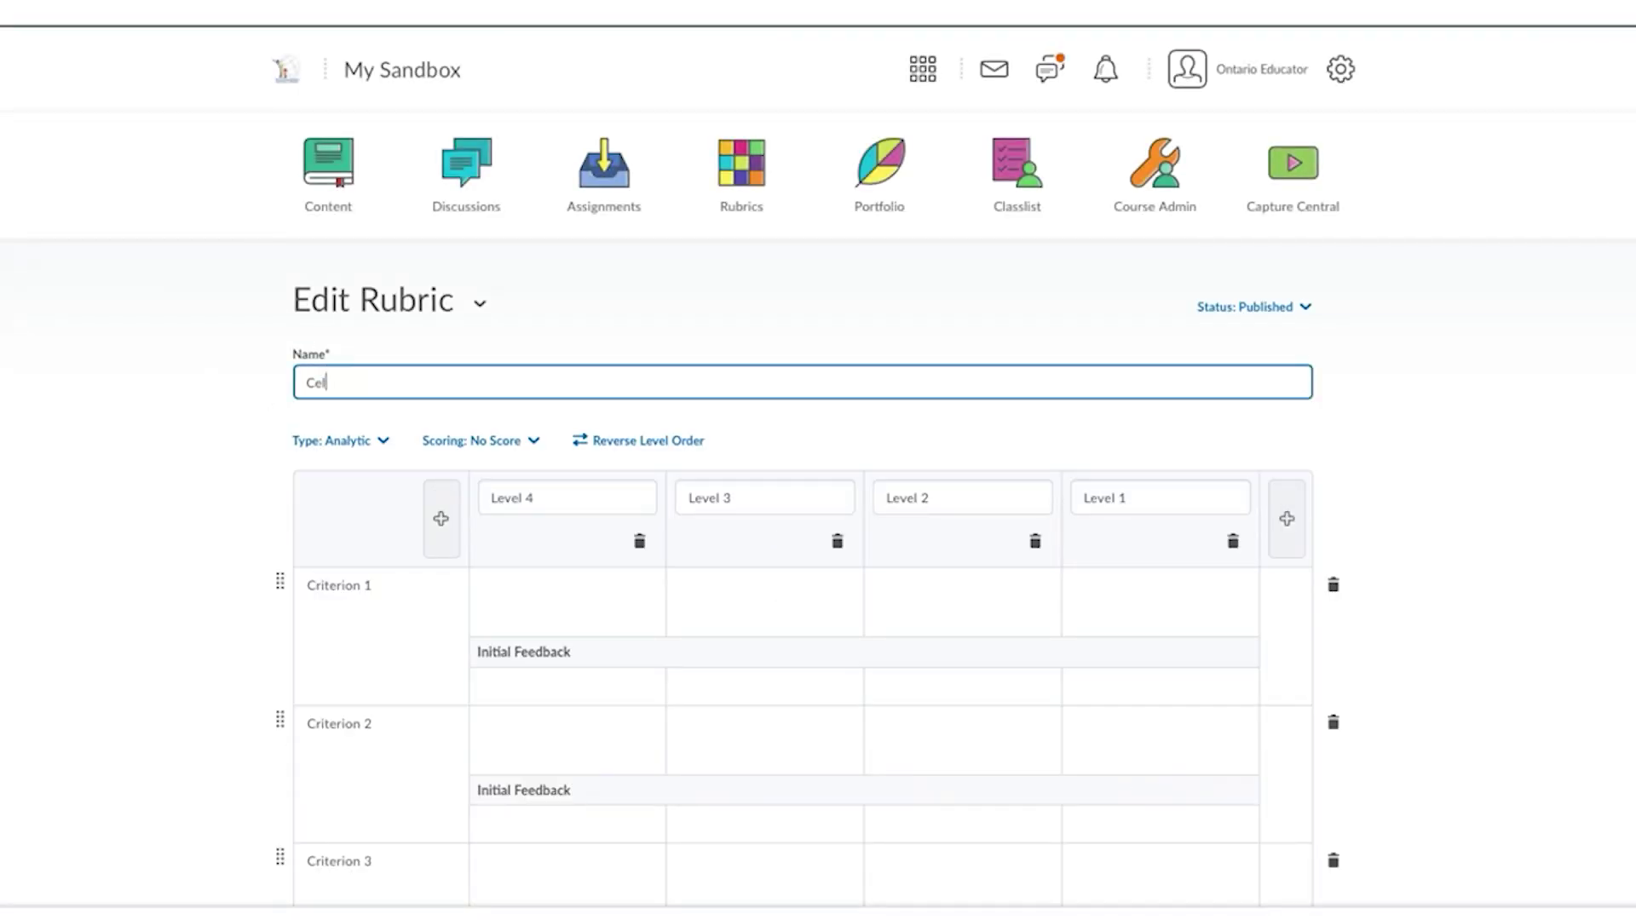
{"action": "type", "text": "lular Processes"}
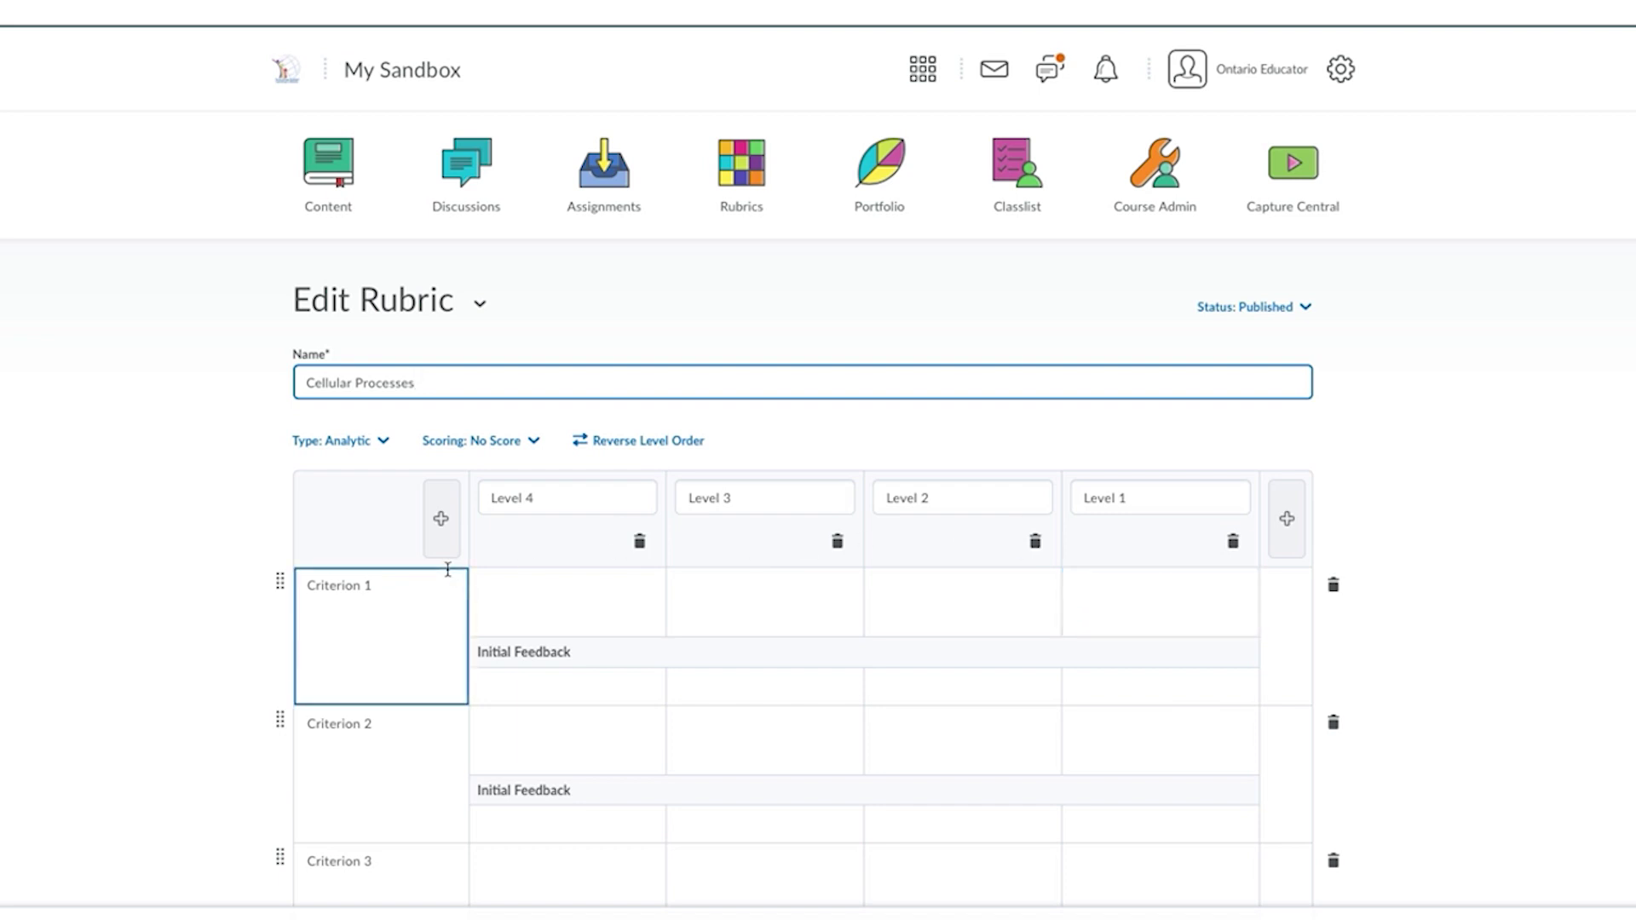
- Enter 'You can describe the stages of mitosis accurately' as the first criterion's text
{"action": "scroll", "coordinate": [448, 565], "scroll_direction": "down", "scroll_amount": 1}
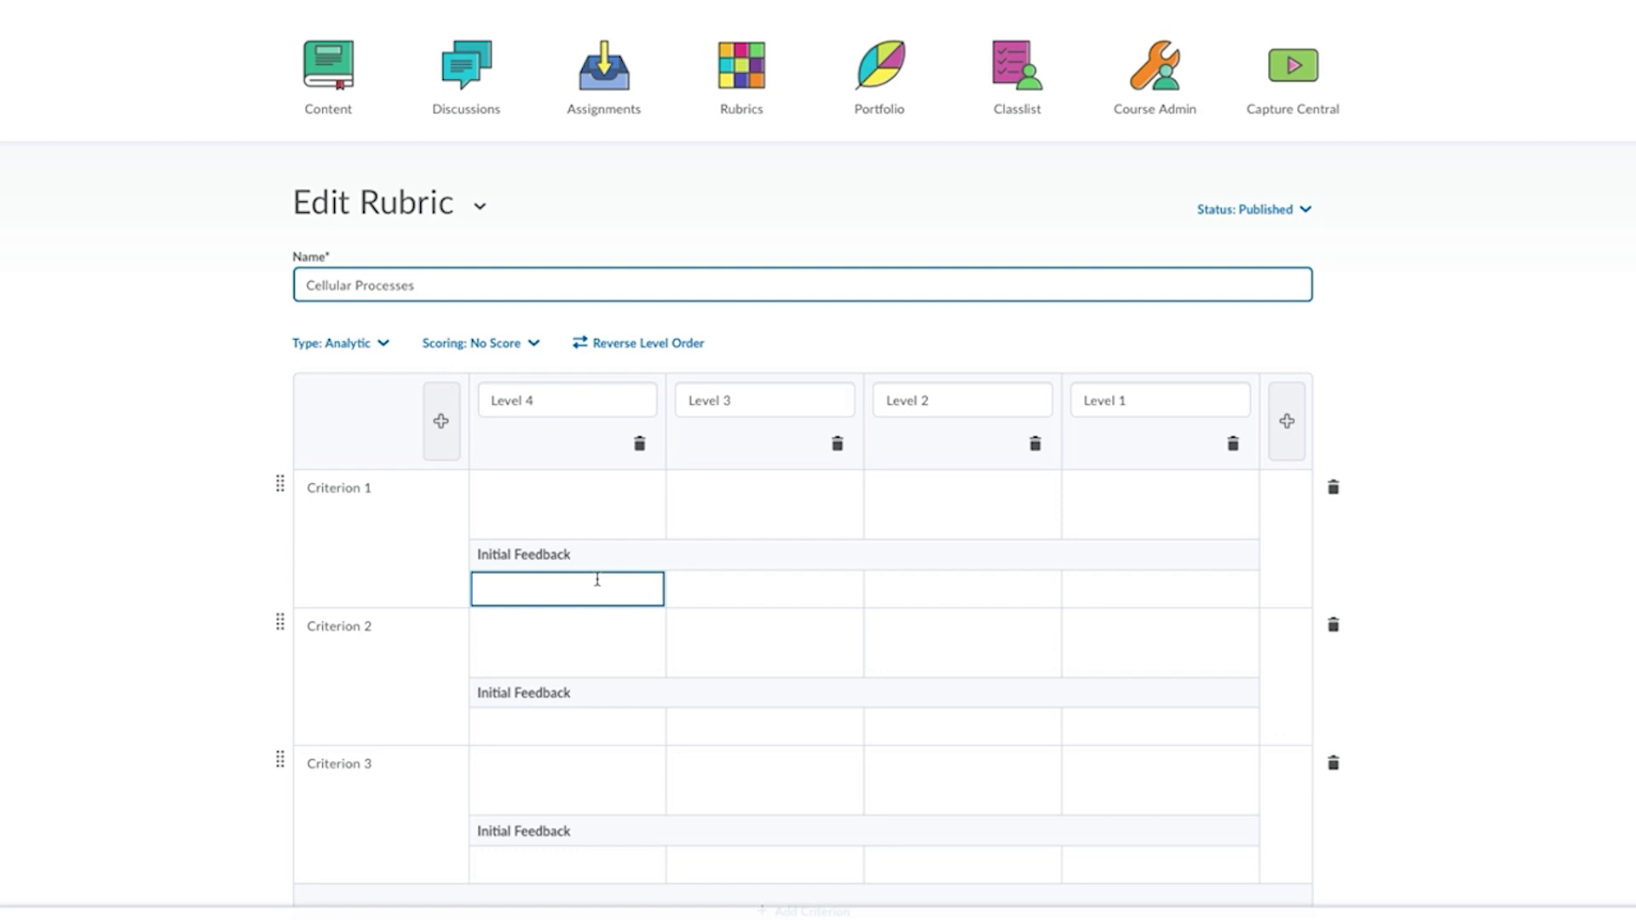
{"action": "left_click", "coordinate": [398, 501]}
{"action": "type", "text": "Y"}
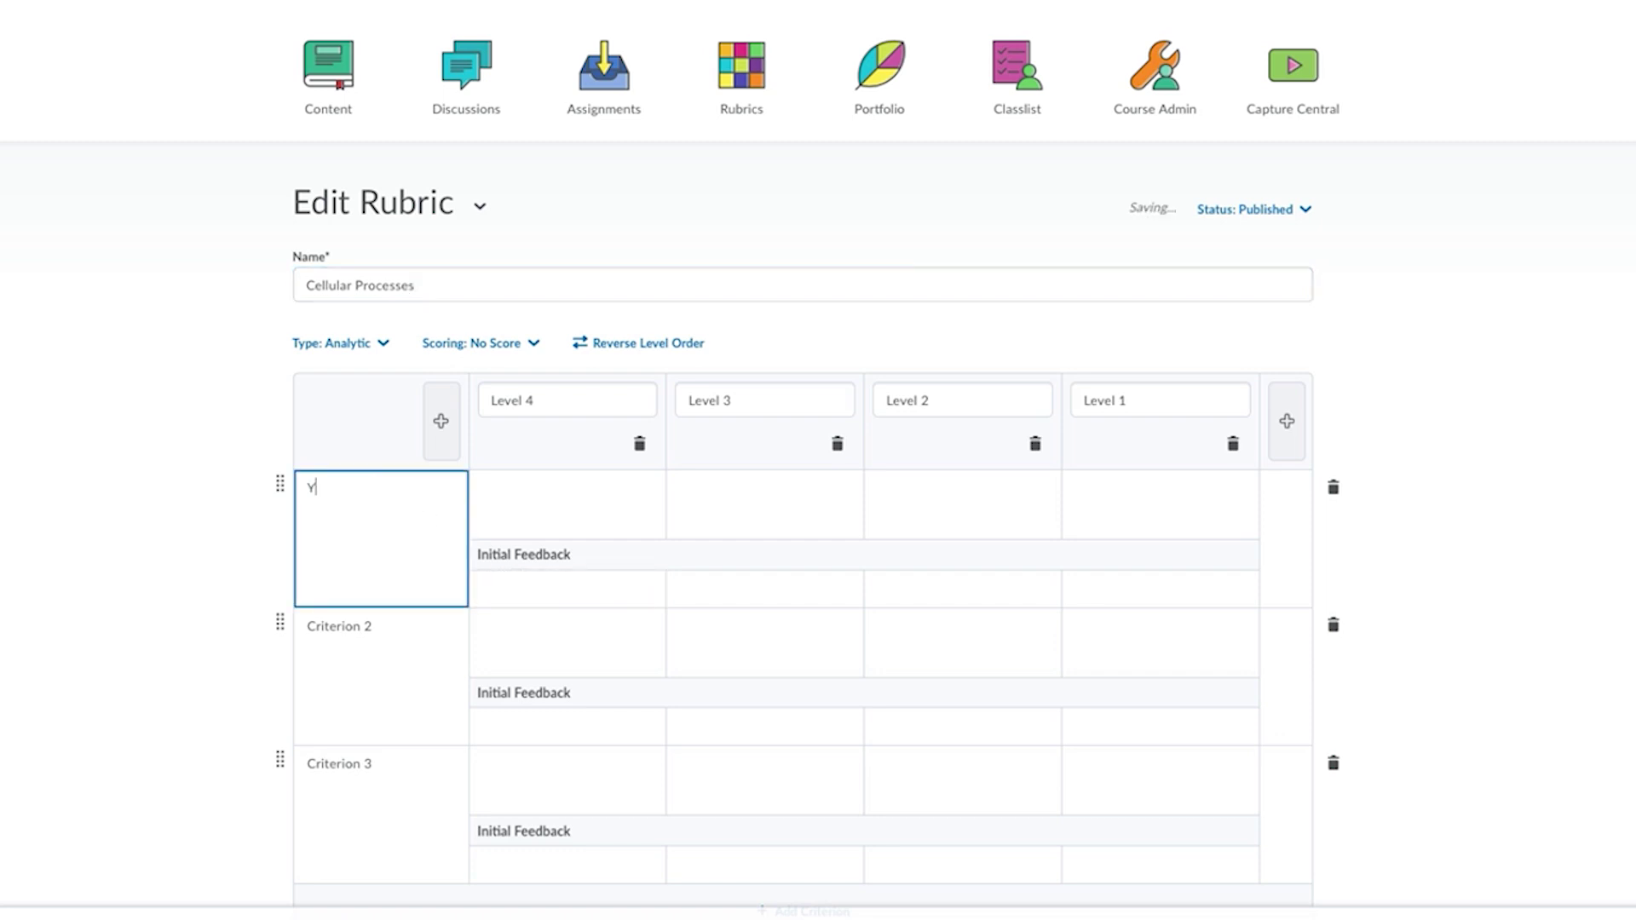
{"action": "type", "text": "ou can describe the stages of mitos"}
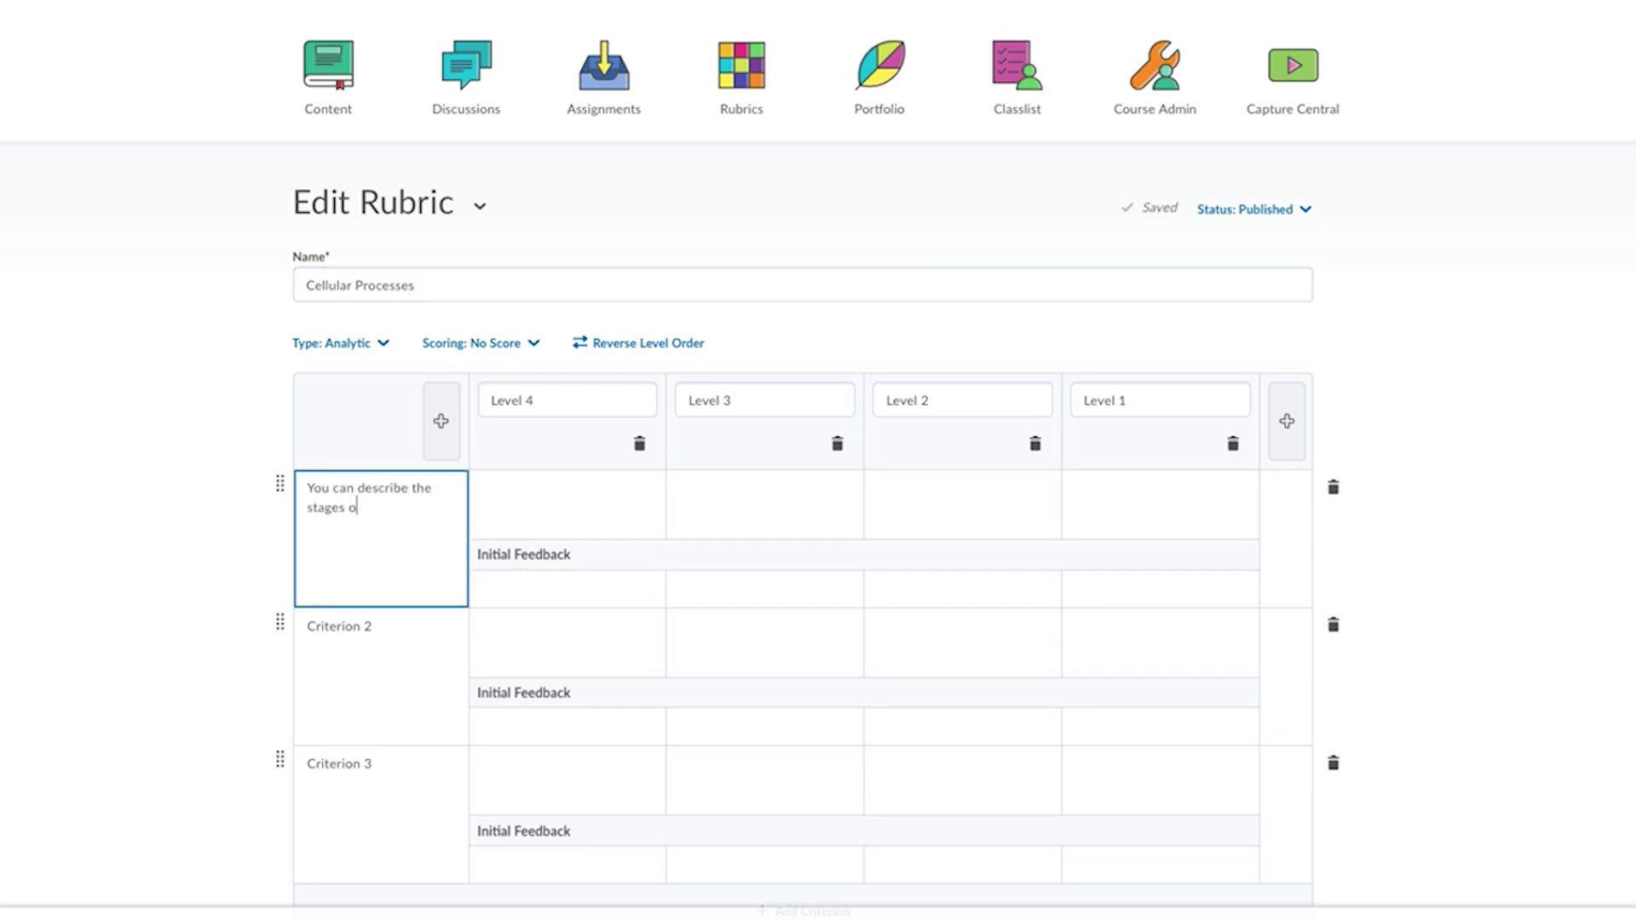
{"action": "type", "text": "is accurately"}
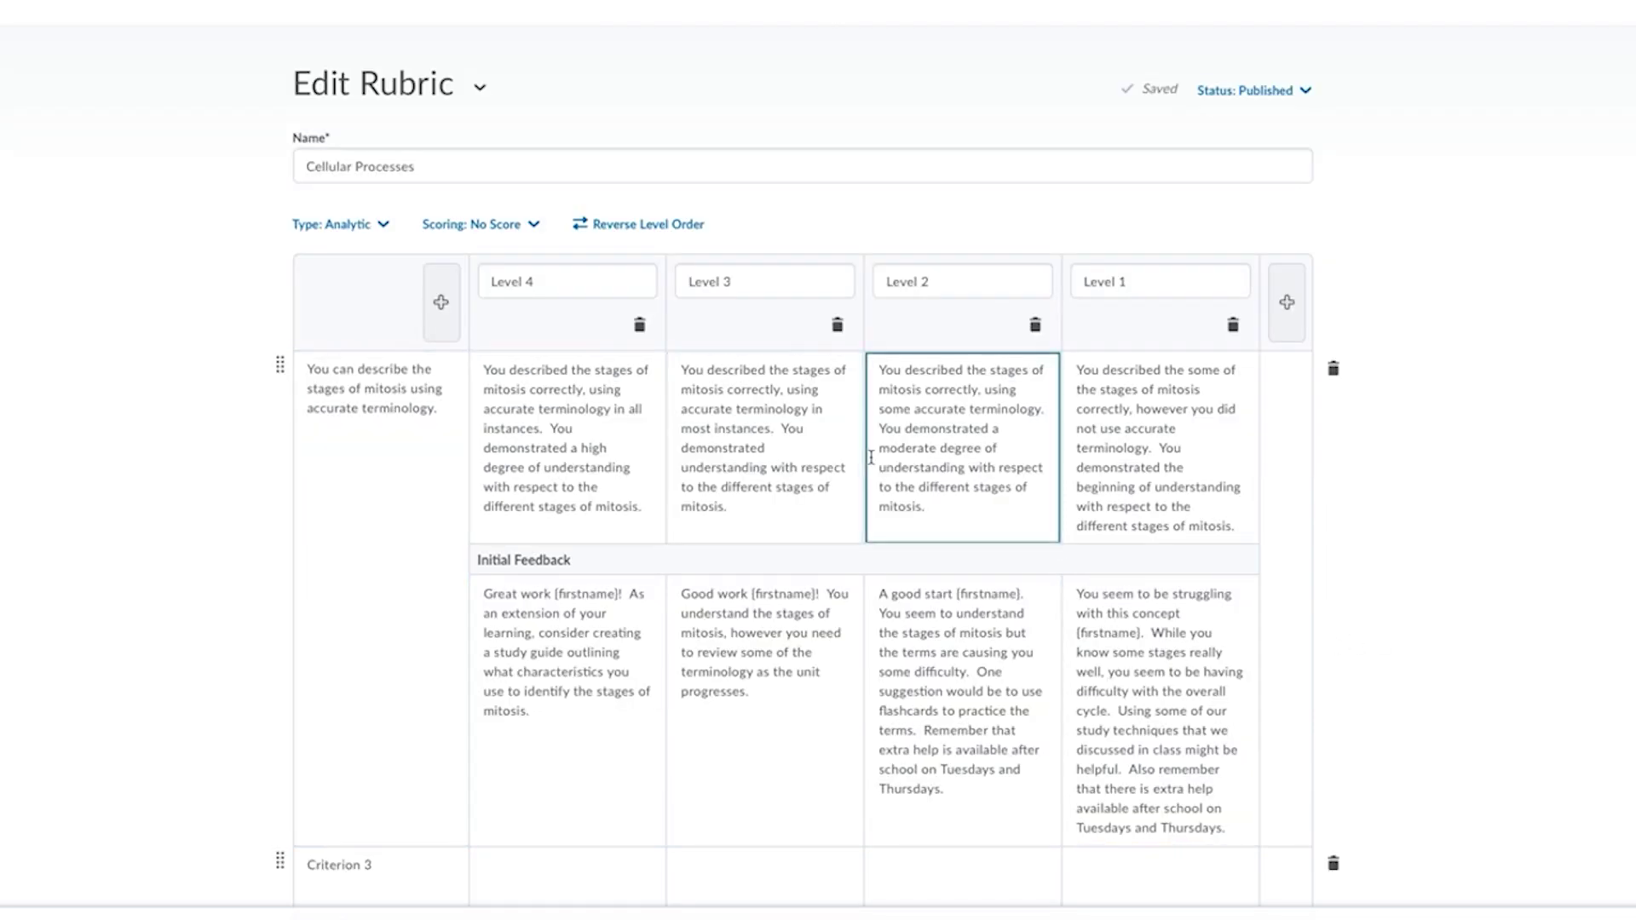
- Select the mitosis Level 4 description to reveal the Bold, Italic, List and Insert Stuff toolbar
{"action": "left_click", "coordinate": [511, 487]}
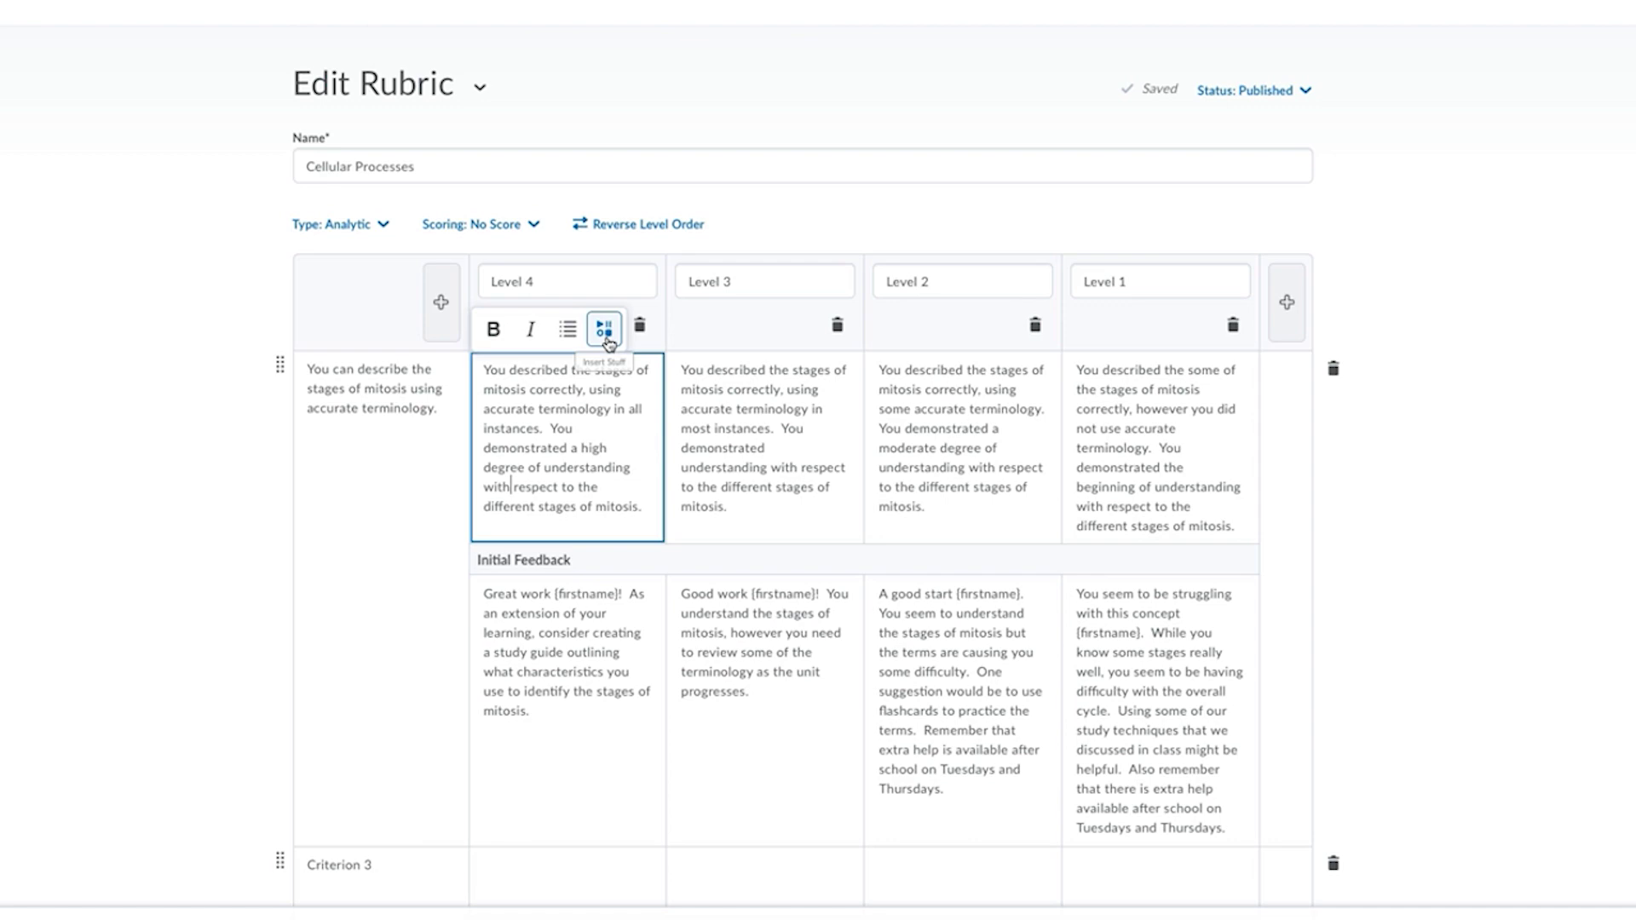
{"action": "scroll", "coordinate": [694, 583], "scroll_direction": "down", "scroll_amount": 4}
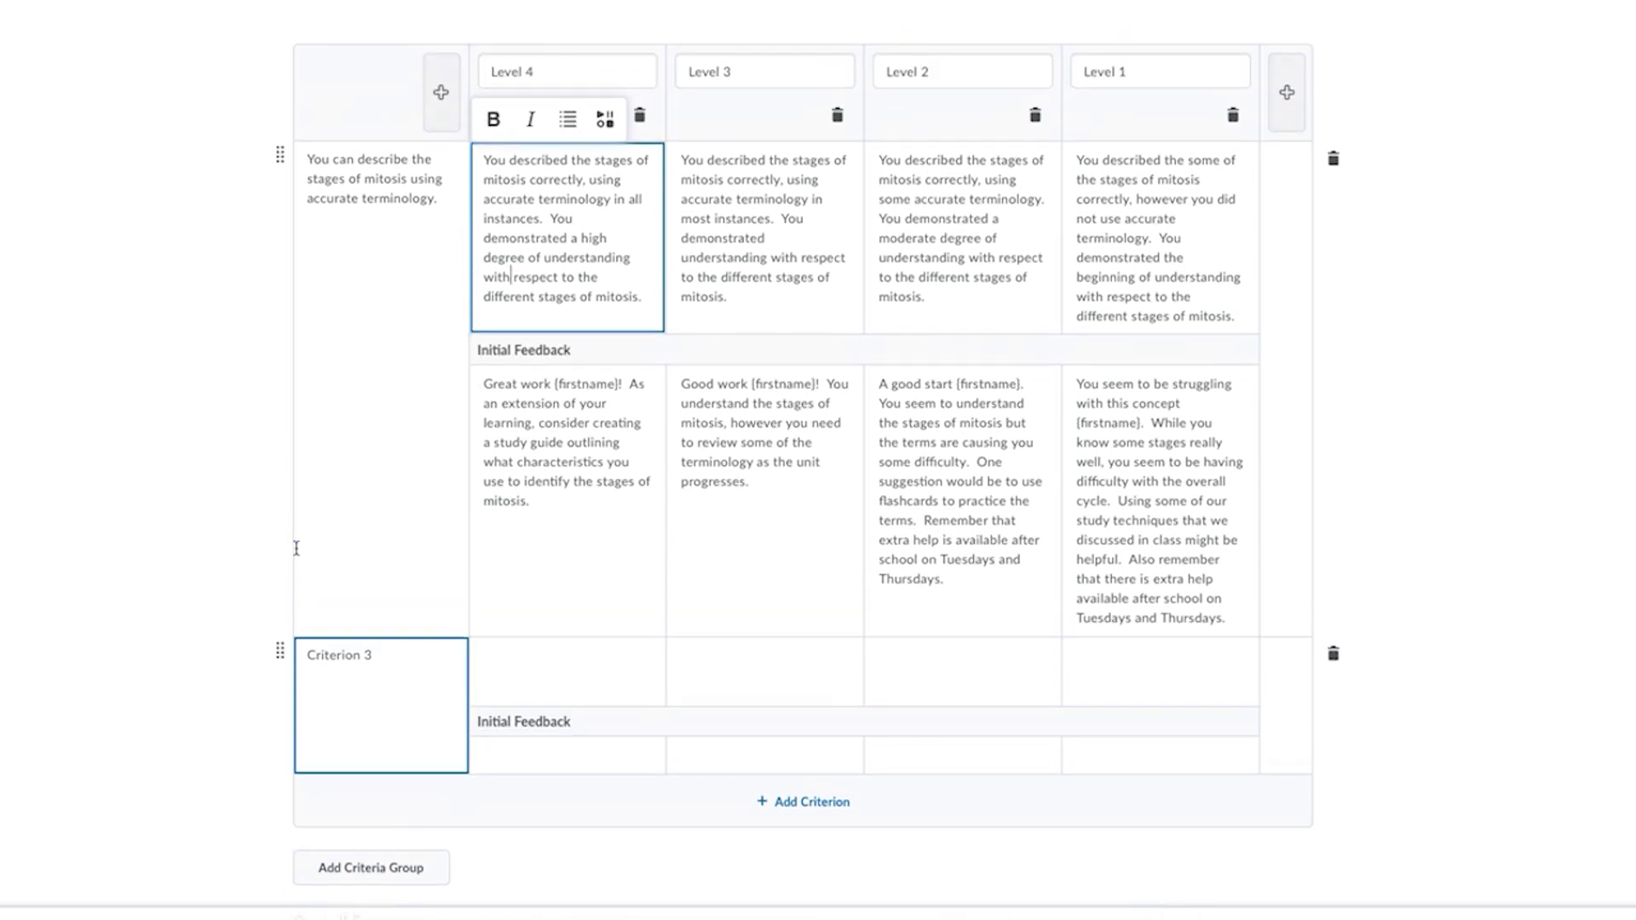
{"action": "scroll", "coordinate": [260, 618], "scroll_direction": "up", "scroll_amount": 1}
{"action": "left_click_drag", "start_coordinate": [283, 651], "coordinate": [292, 172]}
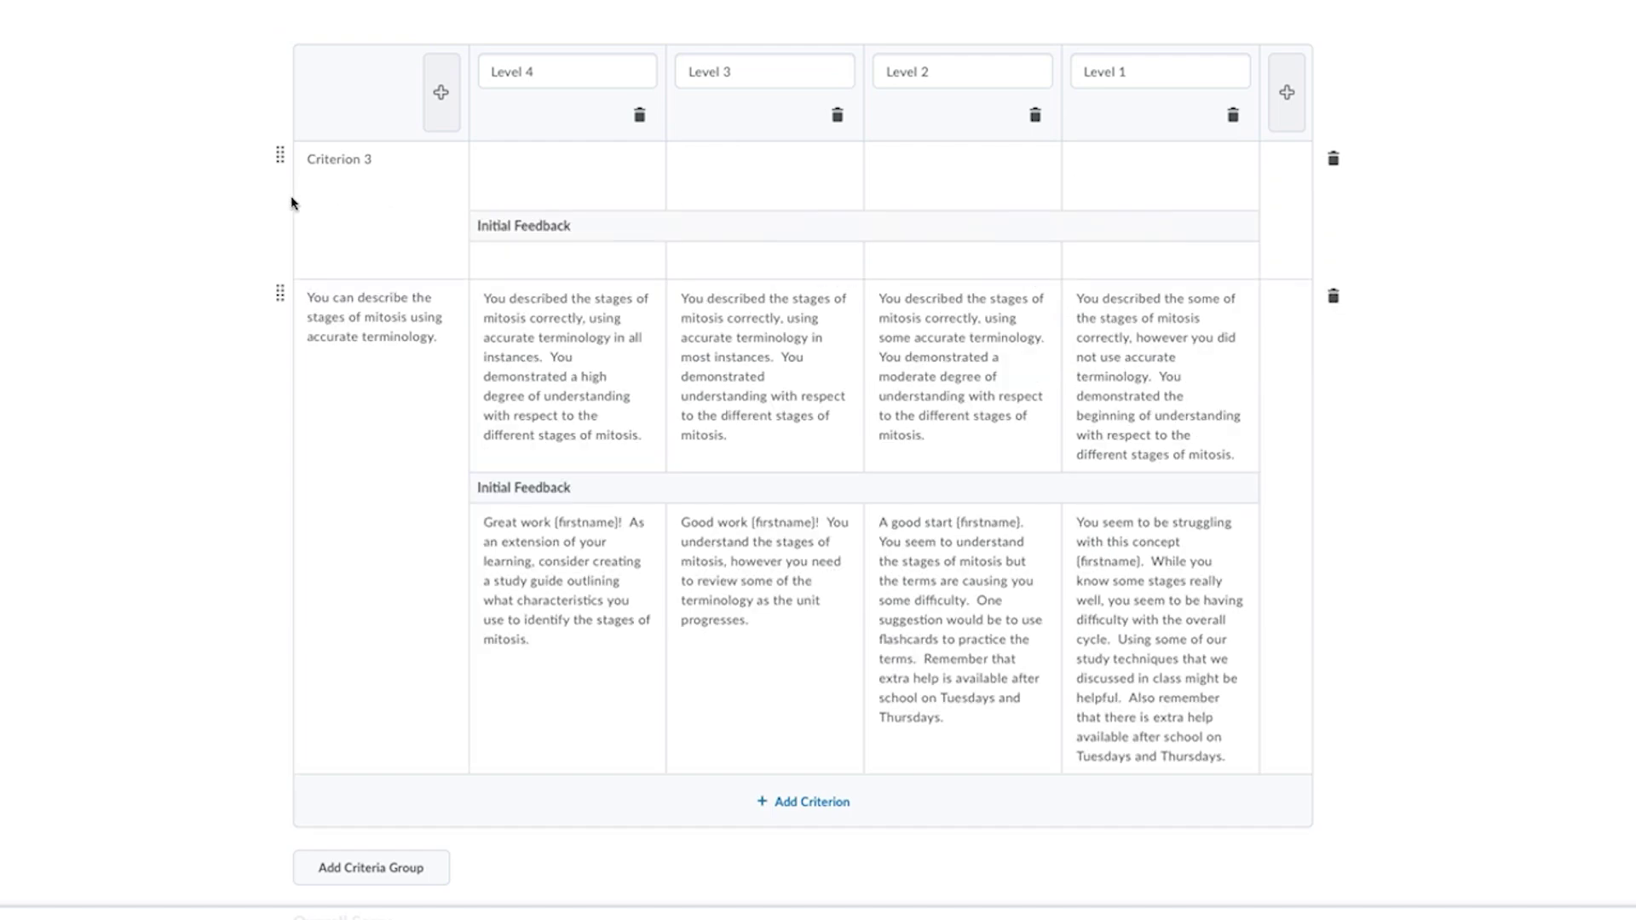
{"action": "left_click_drag", "start_coordinate": [280, 293], "coordinate": [292, 153]}
{"action": "left_click", "coordinate": [496, 501]}
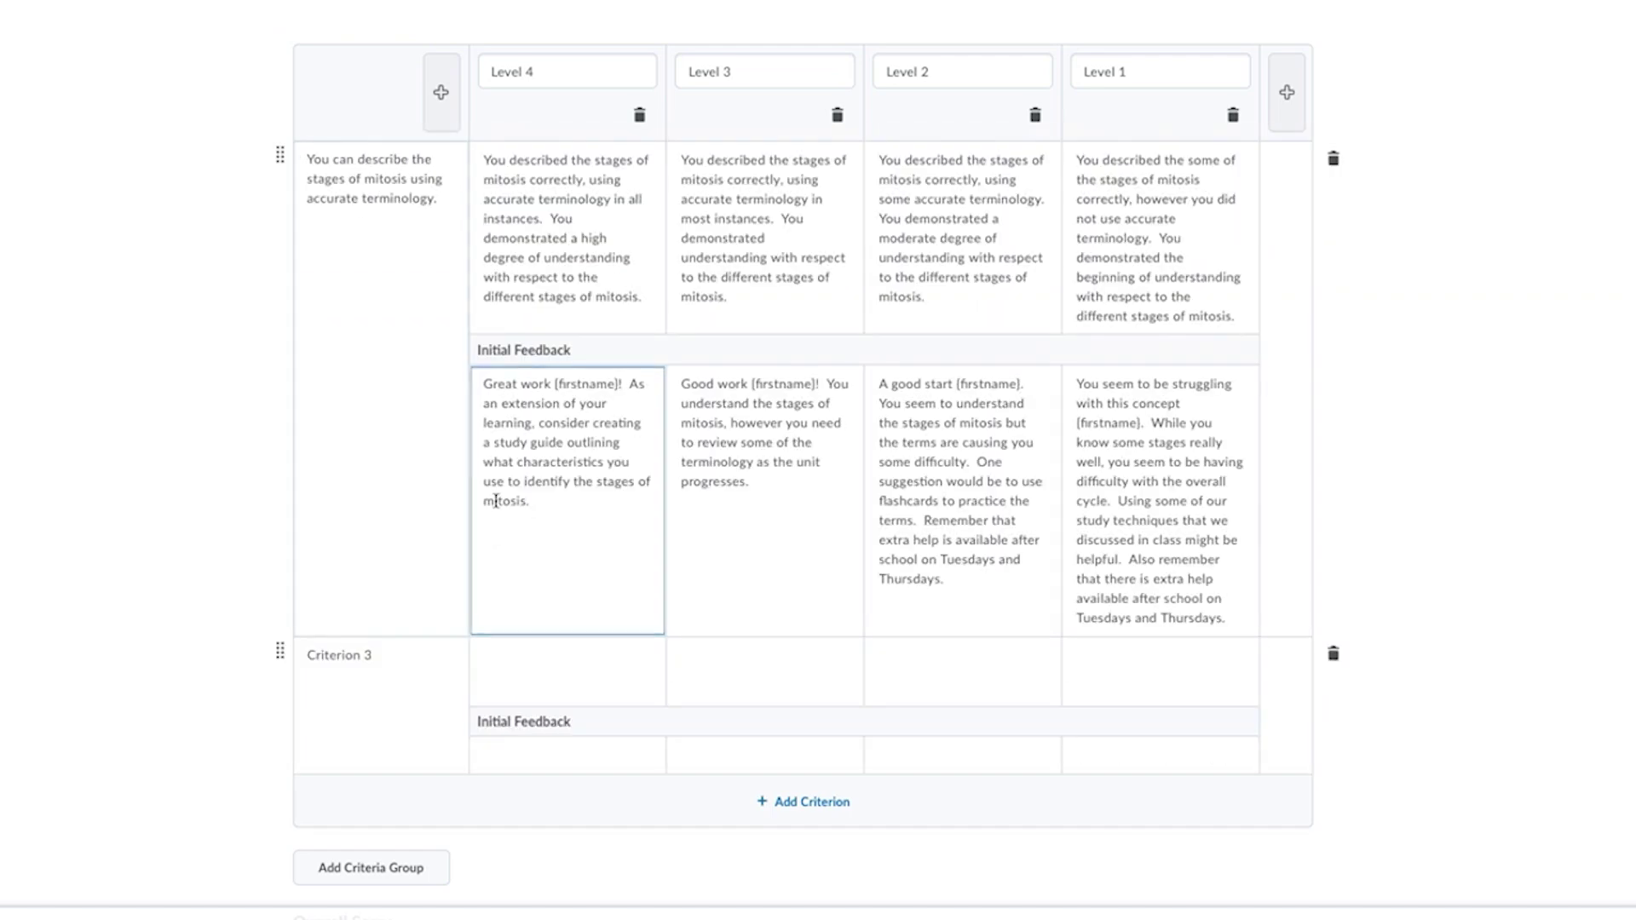
{"action": "scroll", "coordinate": [495, 501], "scroll_direction": "up", "scroll_amount": 2}
{"action": "left_click", "coordinate": [367, 360]}
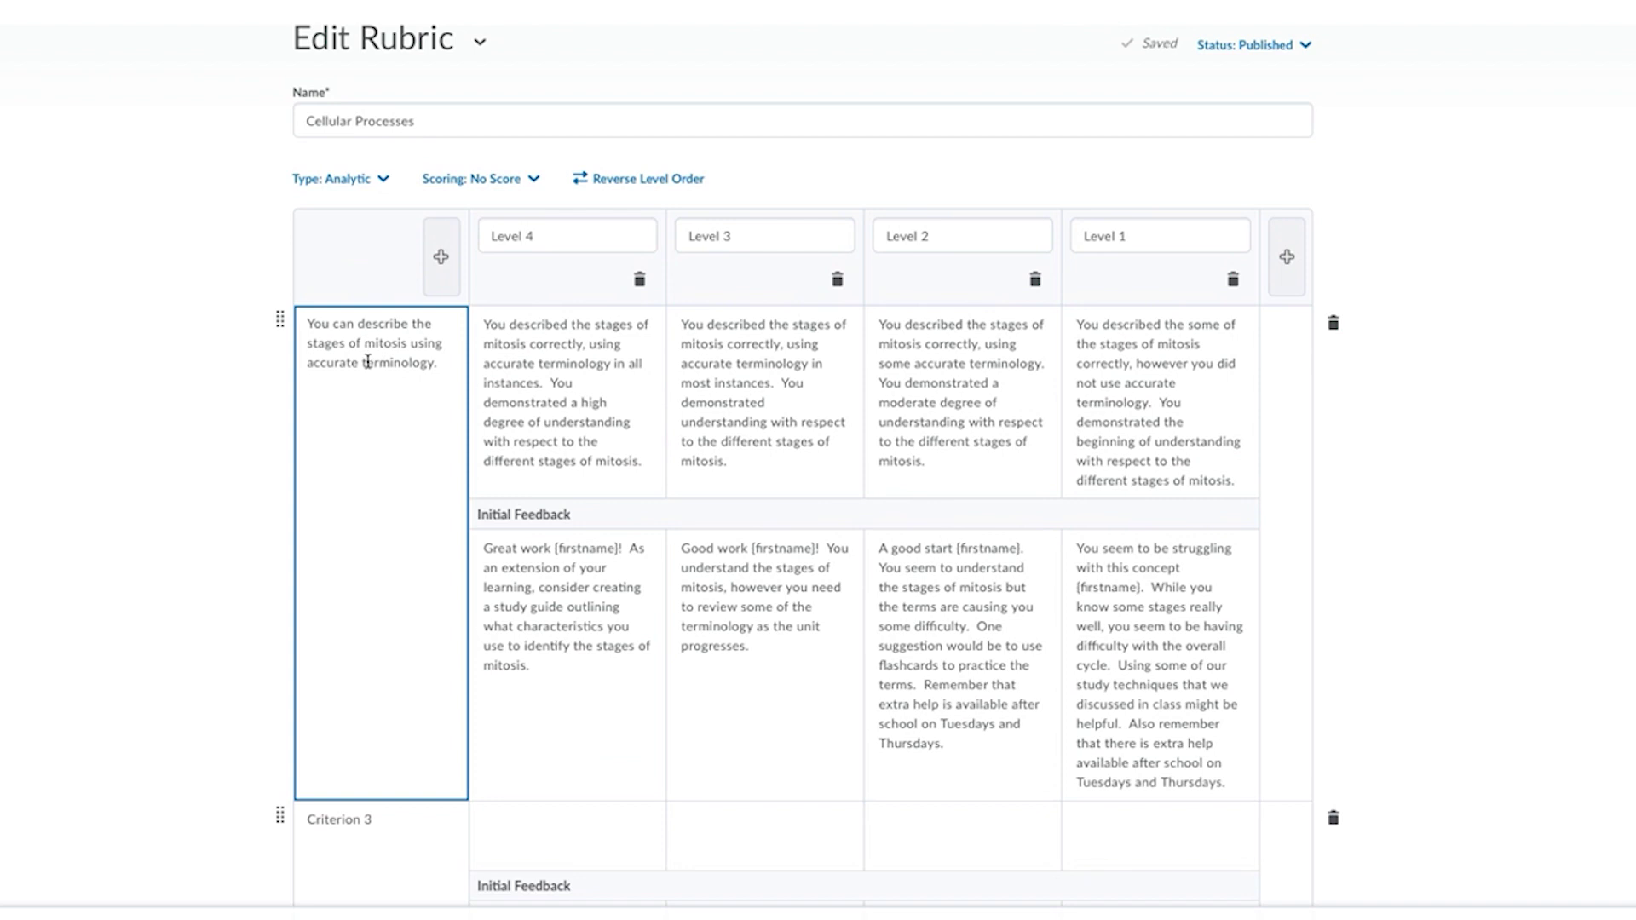
{"action": "left_click", "coordinate": [409, 246]}
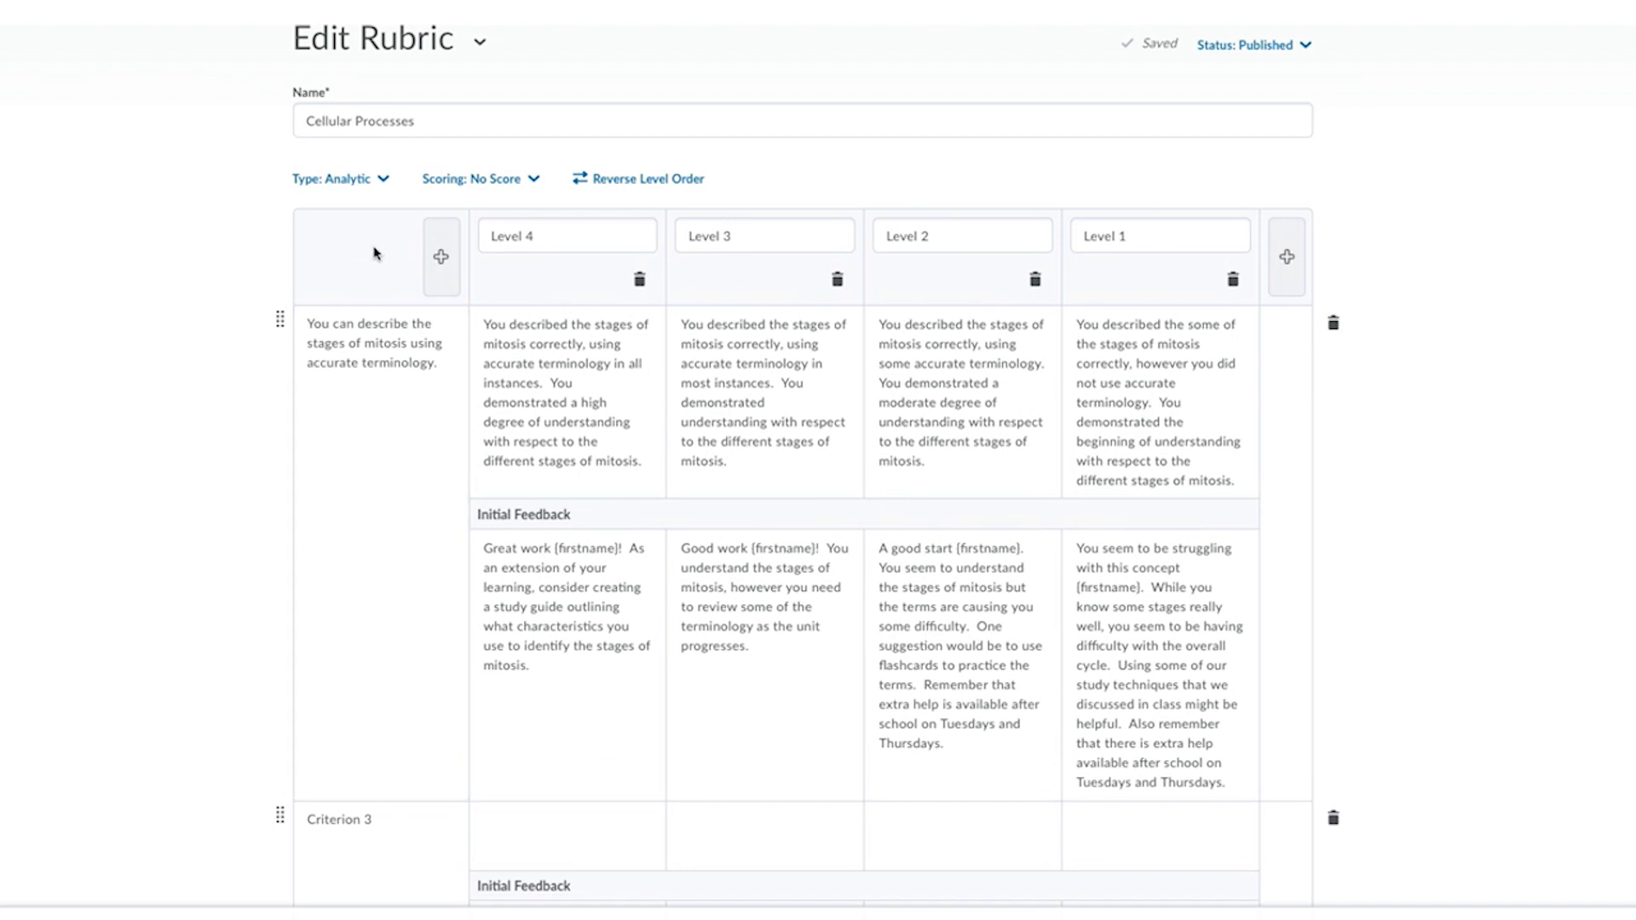
{"action": "scroll", "coordinate": [375, 253], "scroll_direction": "down", "scroll_amount": 3}
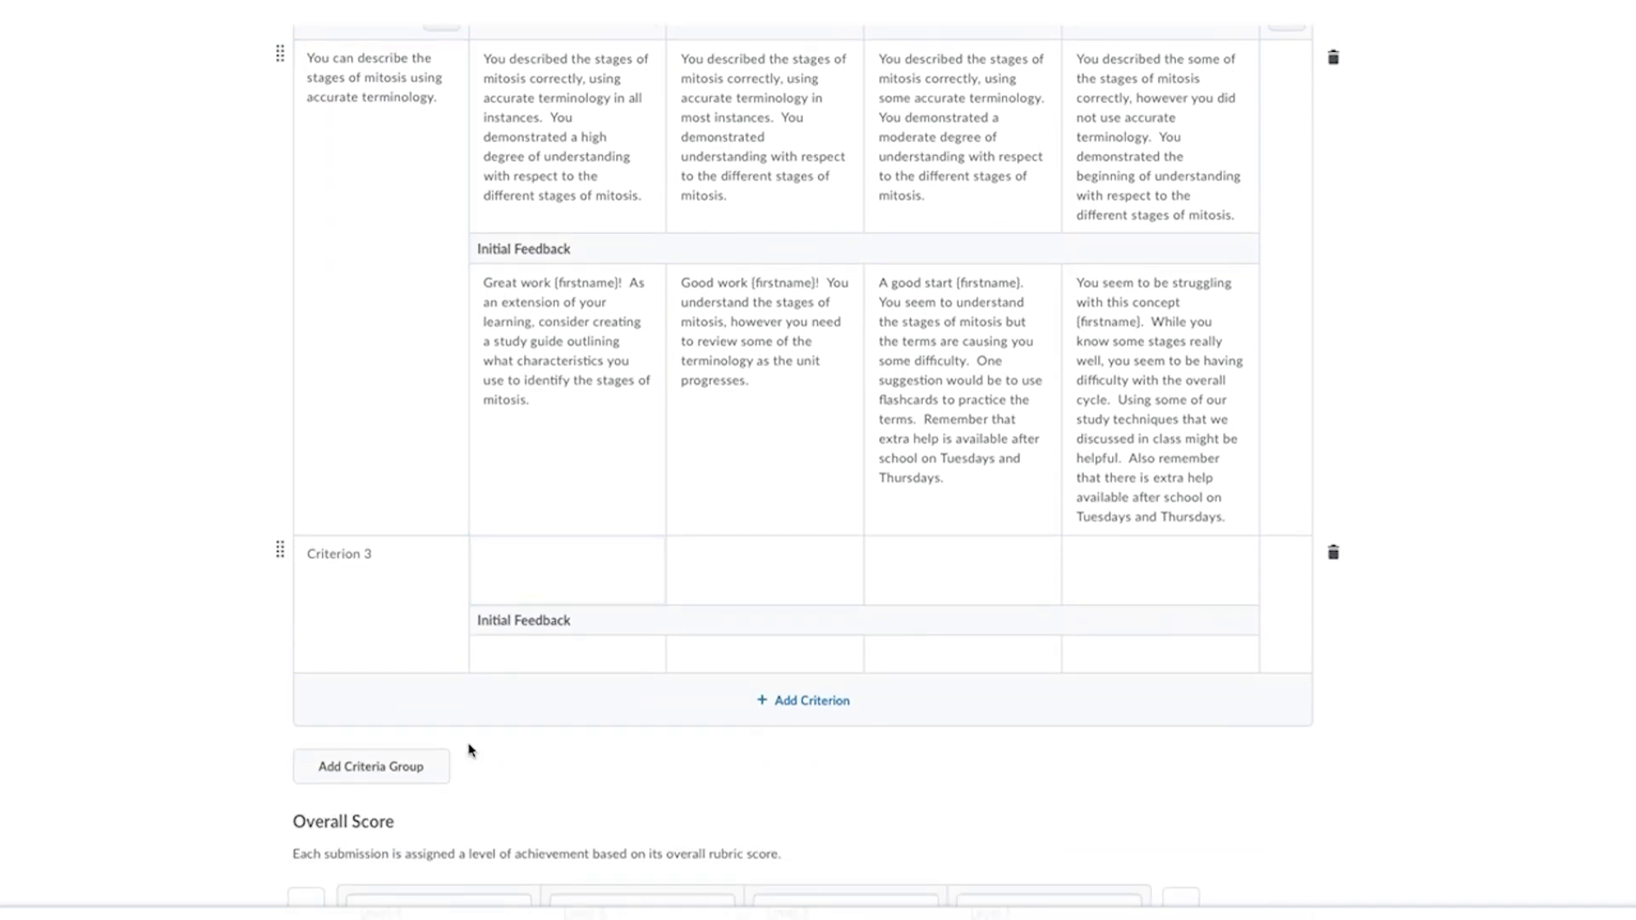
- Add a criteria group and rename it from 'Criteria' to 'O.E. 1.1'
{"action": "left_click", "coordinate": [413, 767]}
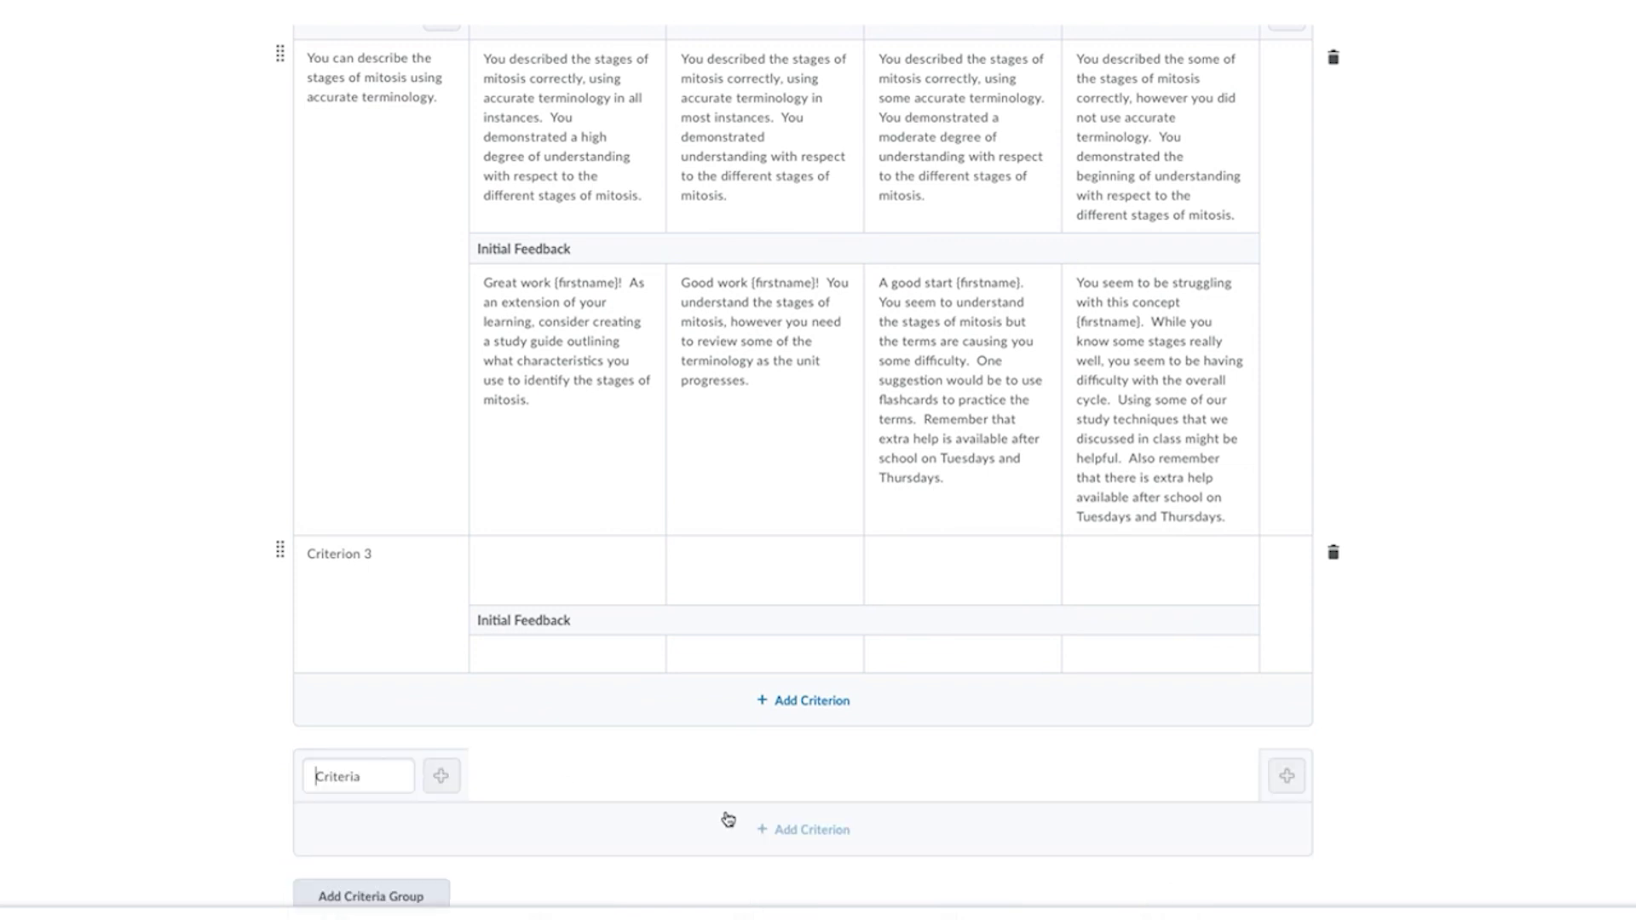
{"action": "scroll", "coordinate": [727, 818], "scroll_direction": "down", "scroll_amount": 1}
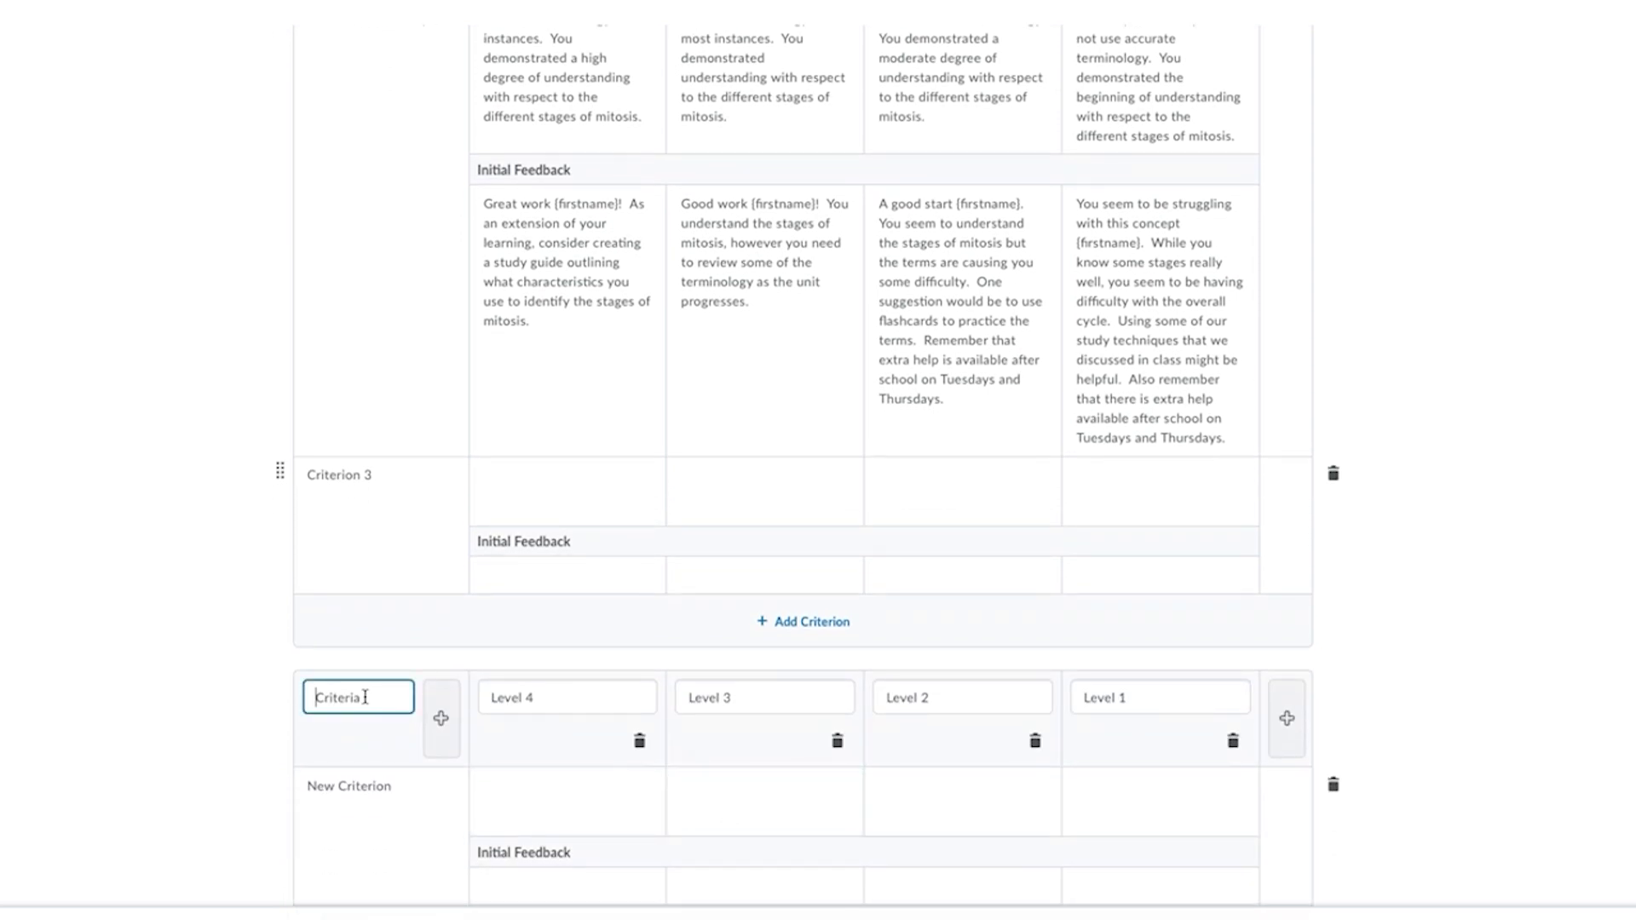
{"action": "left_click_drag", "start_coordinate": [365, 697], "coordinate": [240, 692]}
{"action": "type", "text": "O.E. 1.1"}
- Edit the new criterion's name, Level 4 description and feedback, then revisit the mitosis Level 4 feedback
{"action": "left_click", "coordinate": [310, 820]}
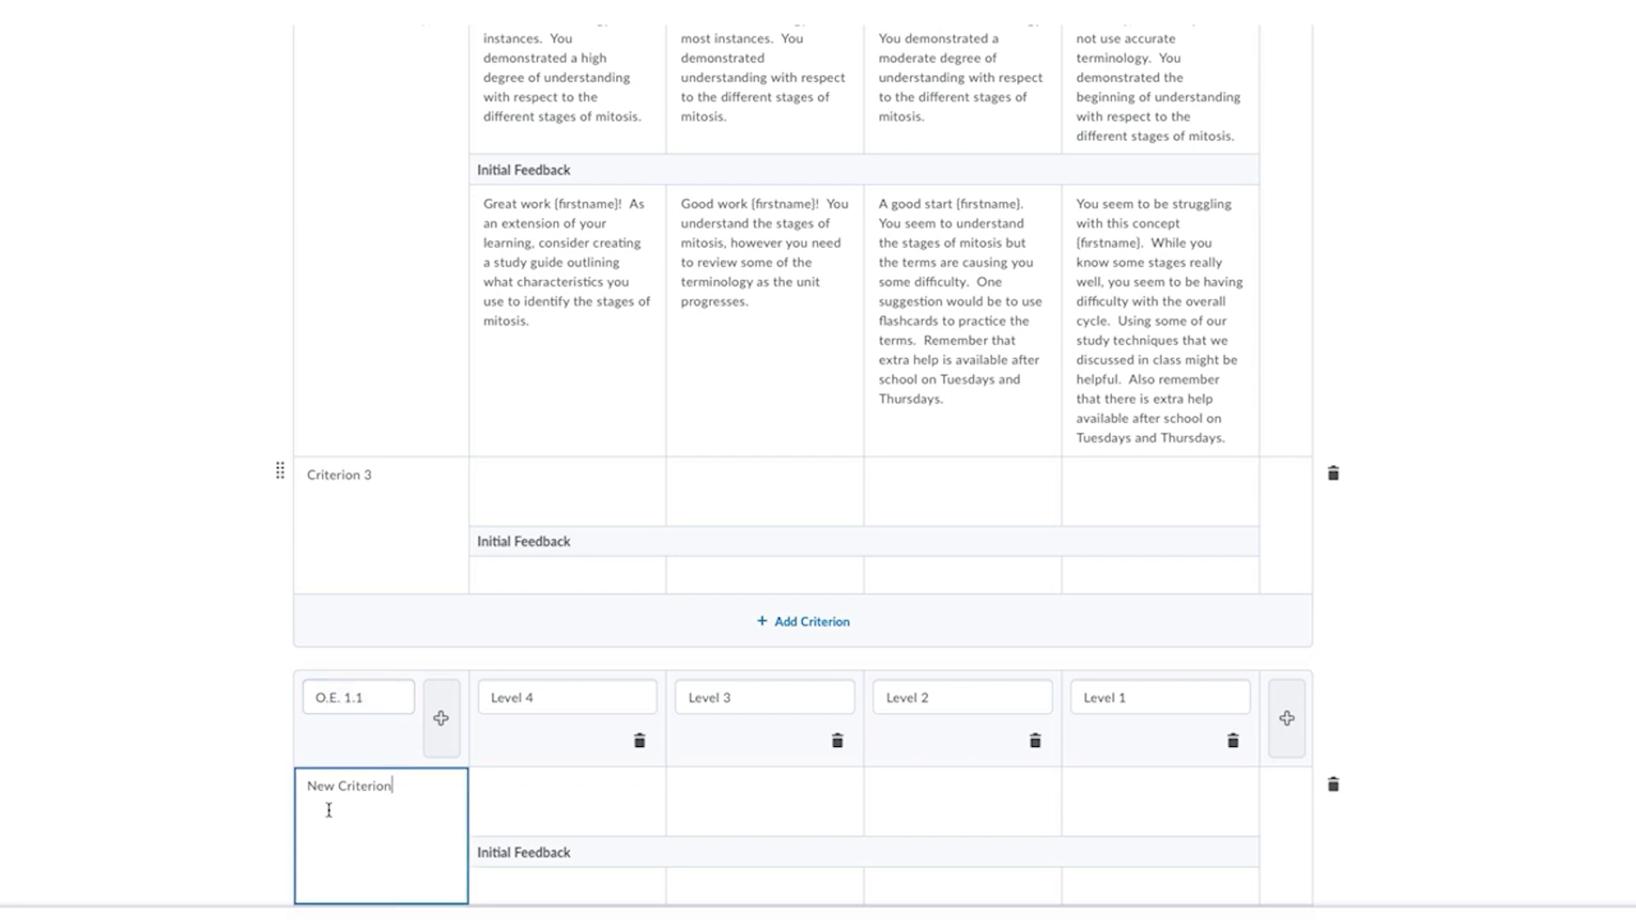
{"action": "scroll", "coordinate": [448, 729], "scroll_direction": "down", "scroll_amount": 2}
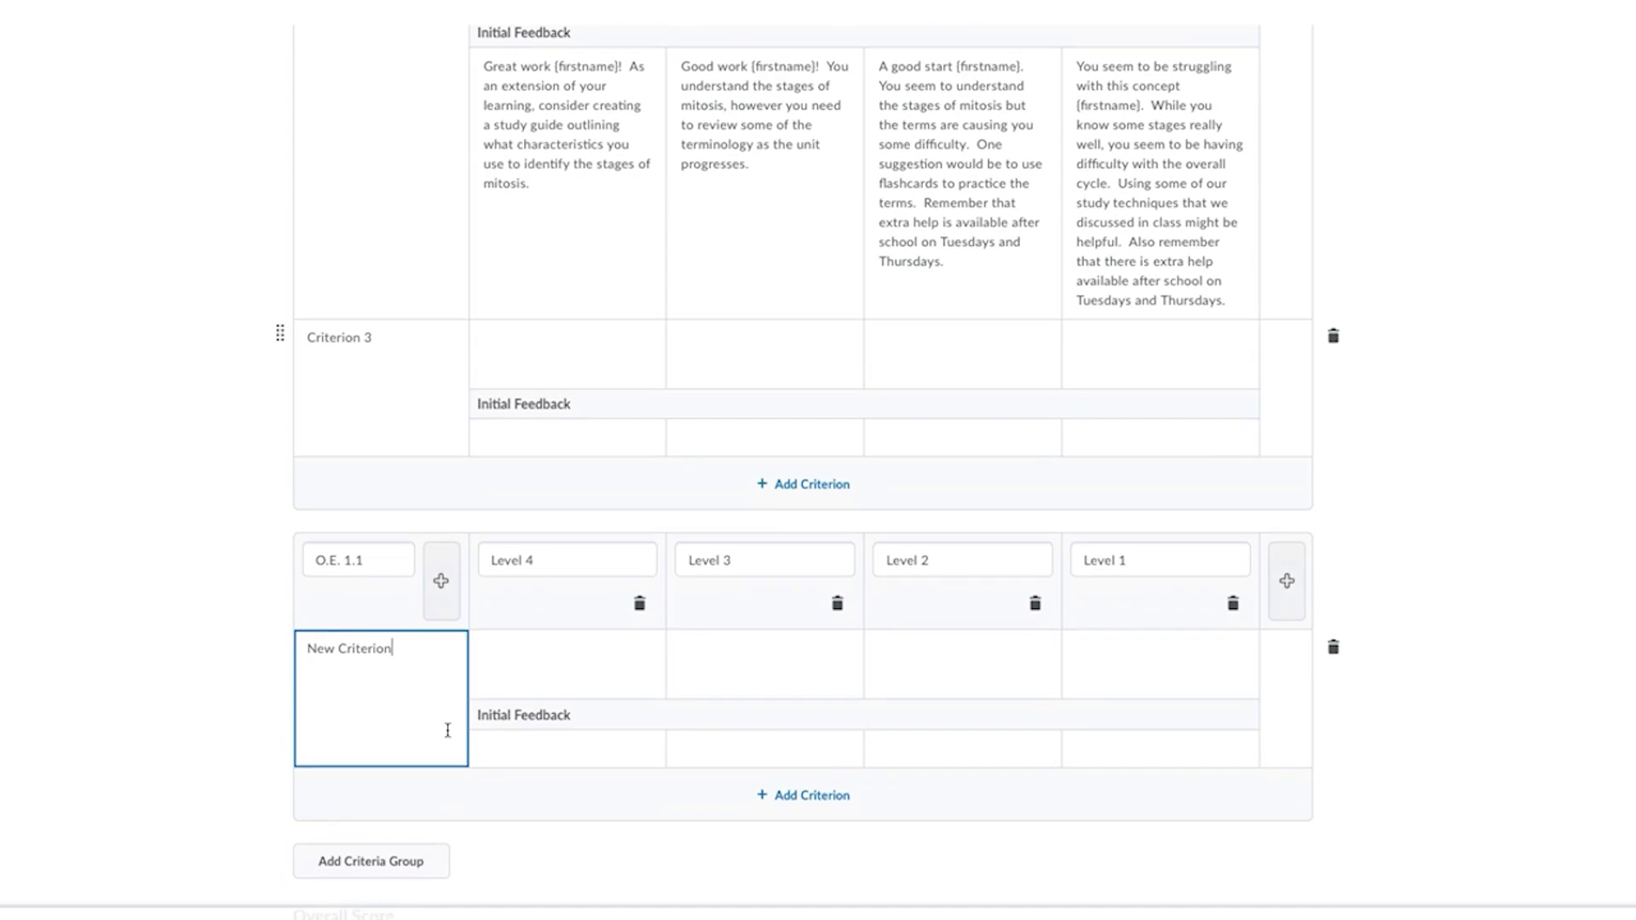
{"action": "left_click", "coordinate": [567, 653]}
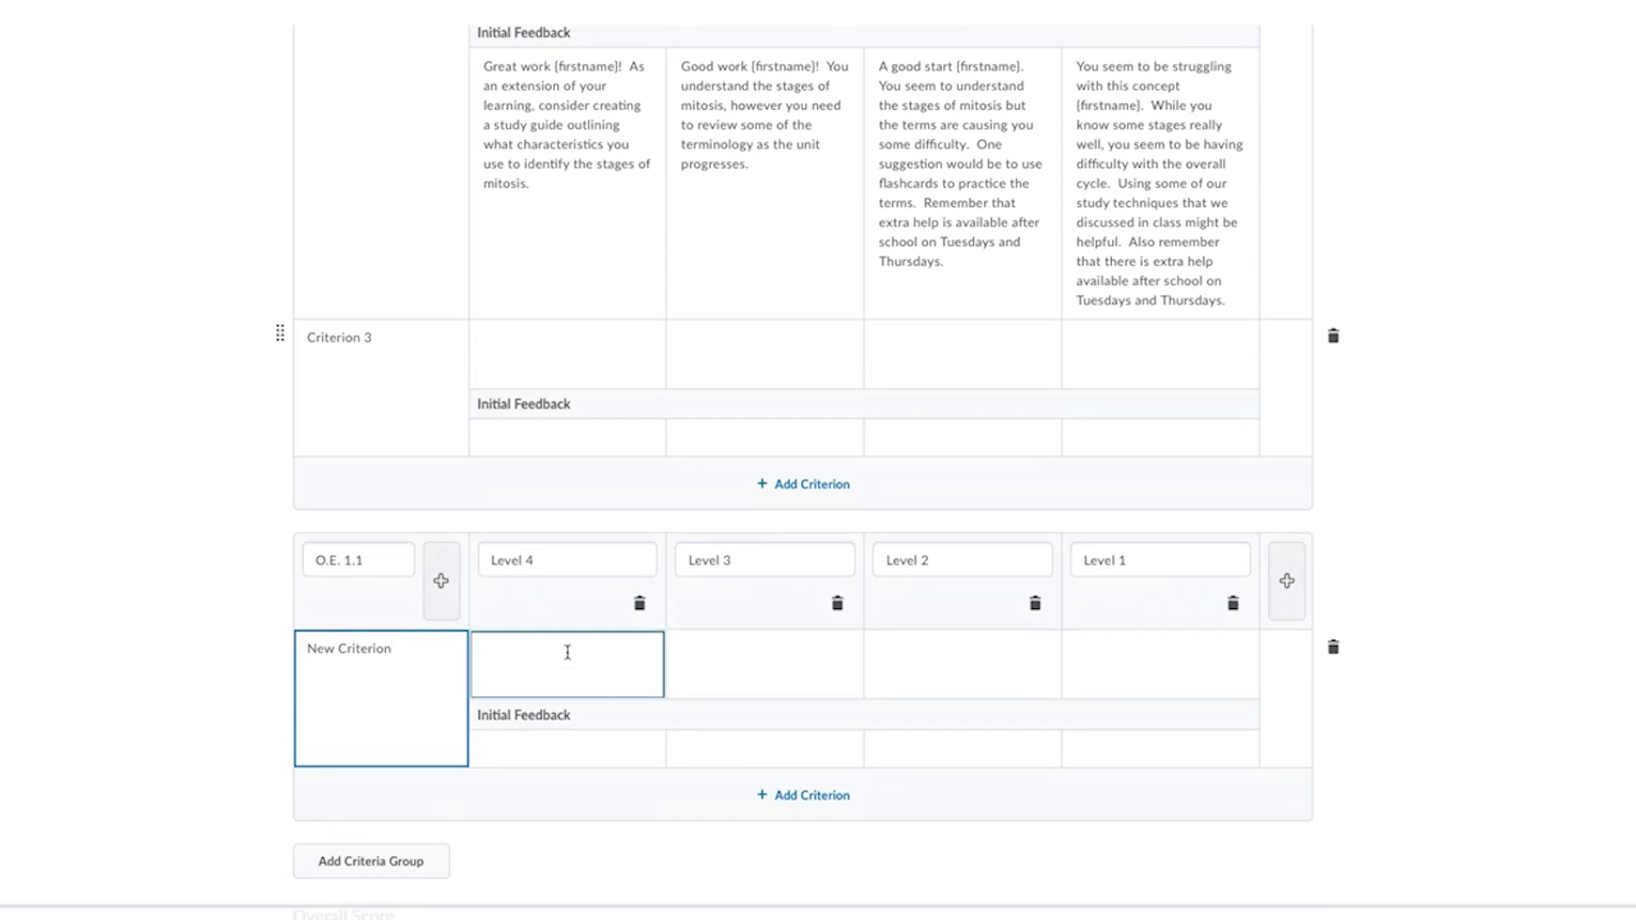
{"action": "left_click", "coordinate": [560, 747]}
{"action": "scroll", "coordinate": [560, 747], "scroll_direction": "up", "scroll_amount": 7}
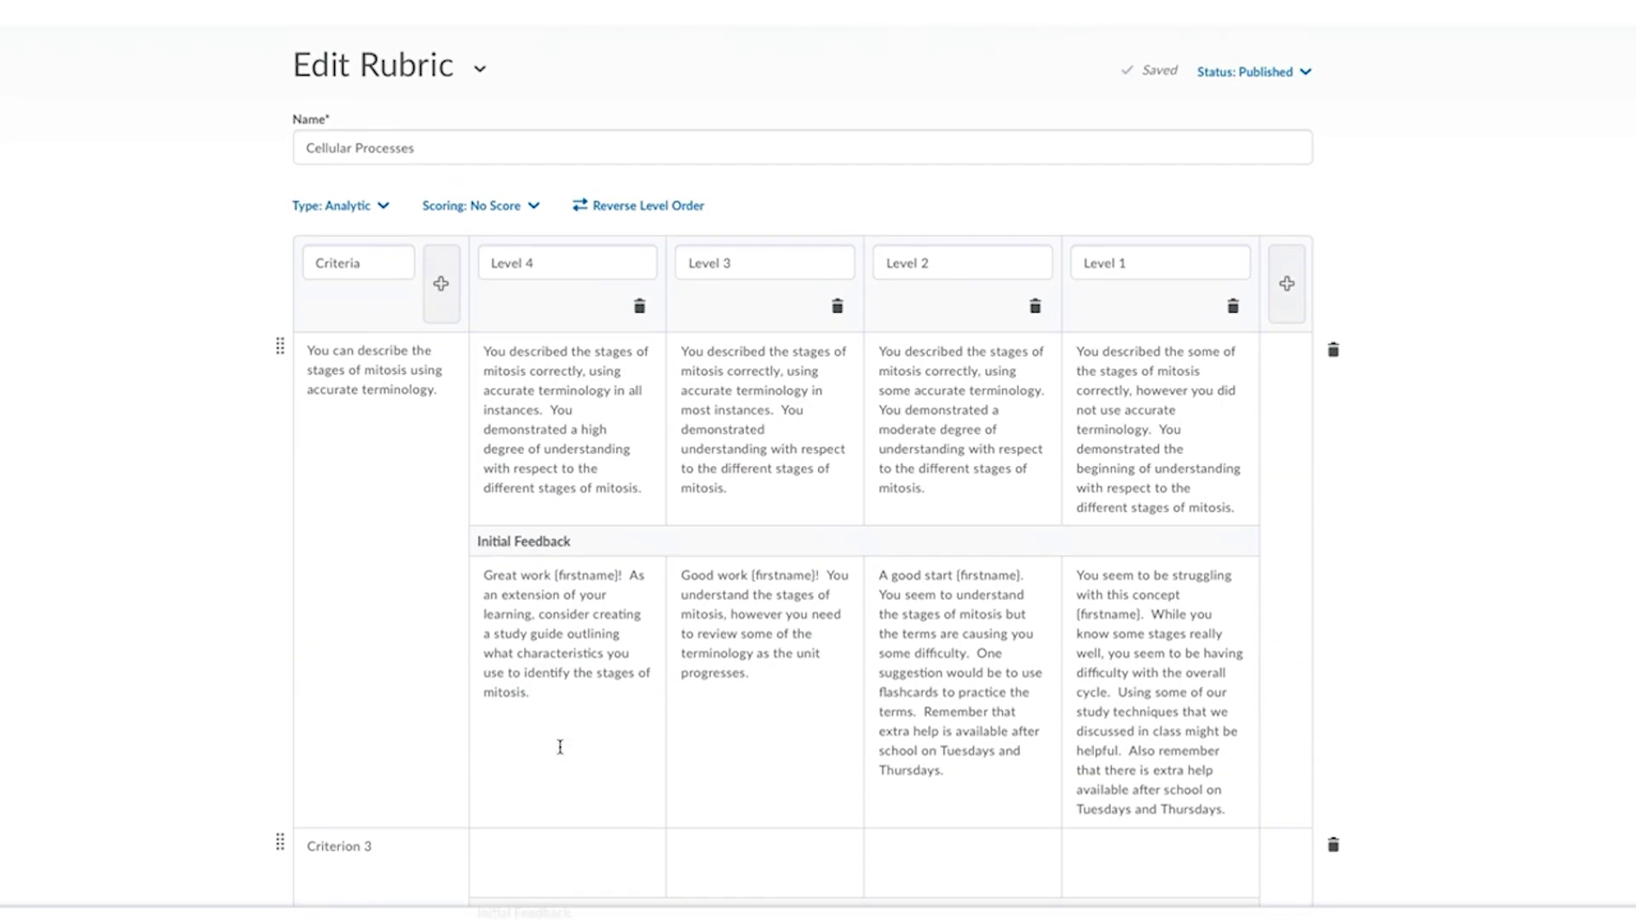
{"action": "left_click", "coordinate": [559, 748]}
{"action": "scroll", "coordinate": [560, 747], "scroll_direction": "down", "scroll_amount": 7}
{"action": "scroll", "coordinate": [559, 747], "scroll_direction": "down", "scroll_amount": 4}
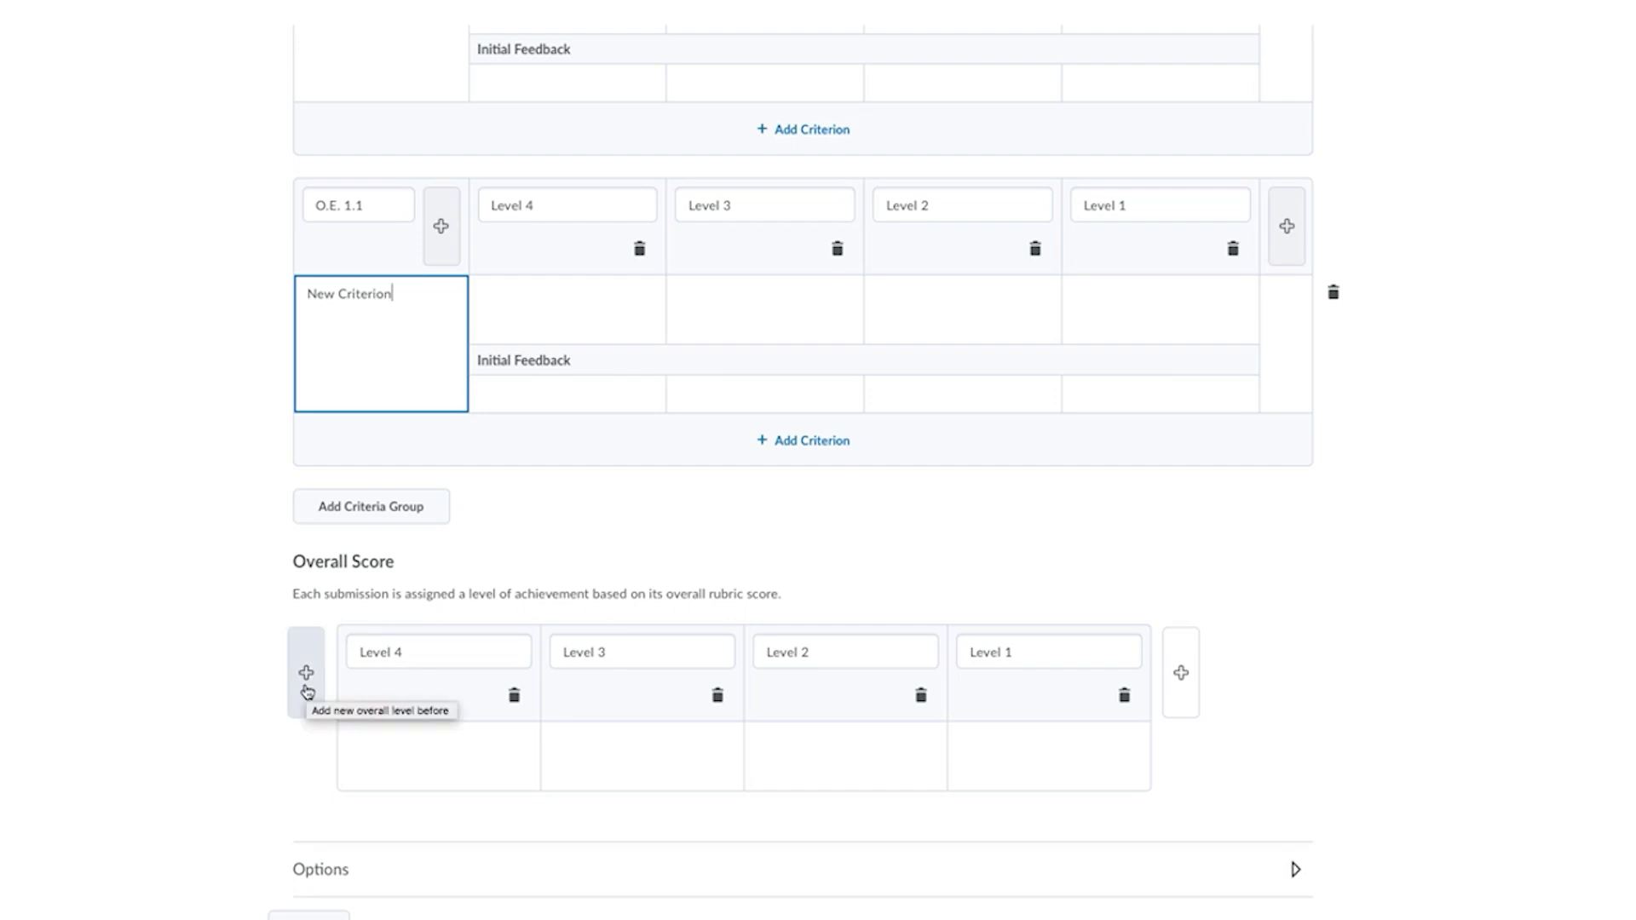
{"action": "scroll", "coordinate": [307, 689], "scroll_direction": "up", "scroll_amount": 5}
{"action": "left_click", "coordinate": [503, 594]}
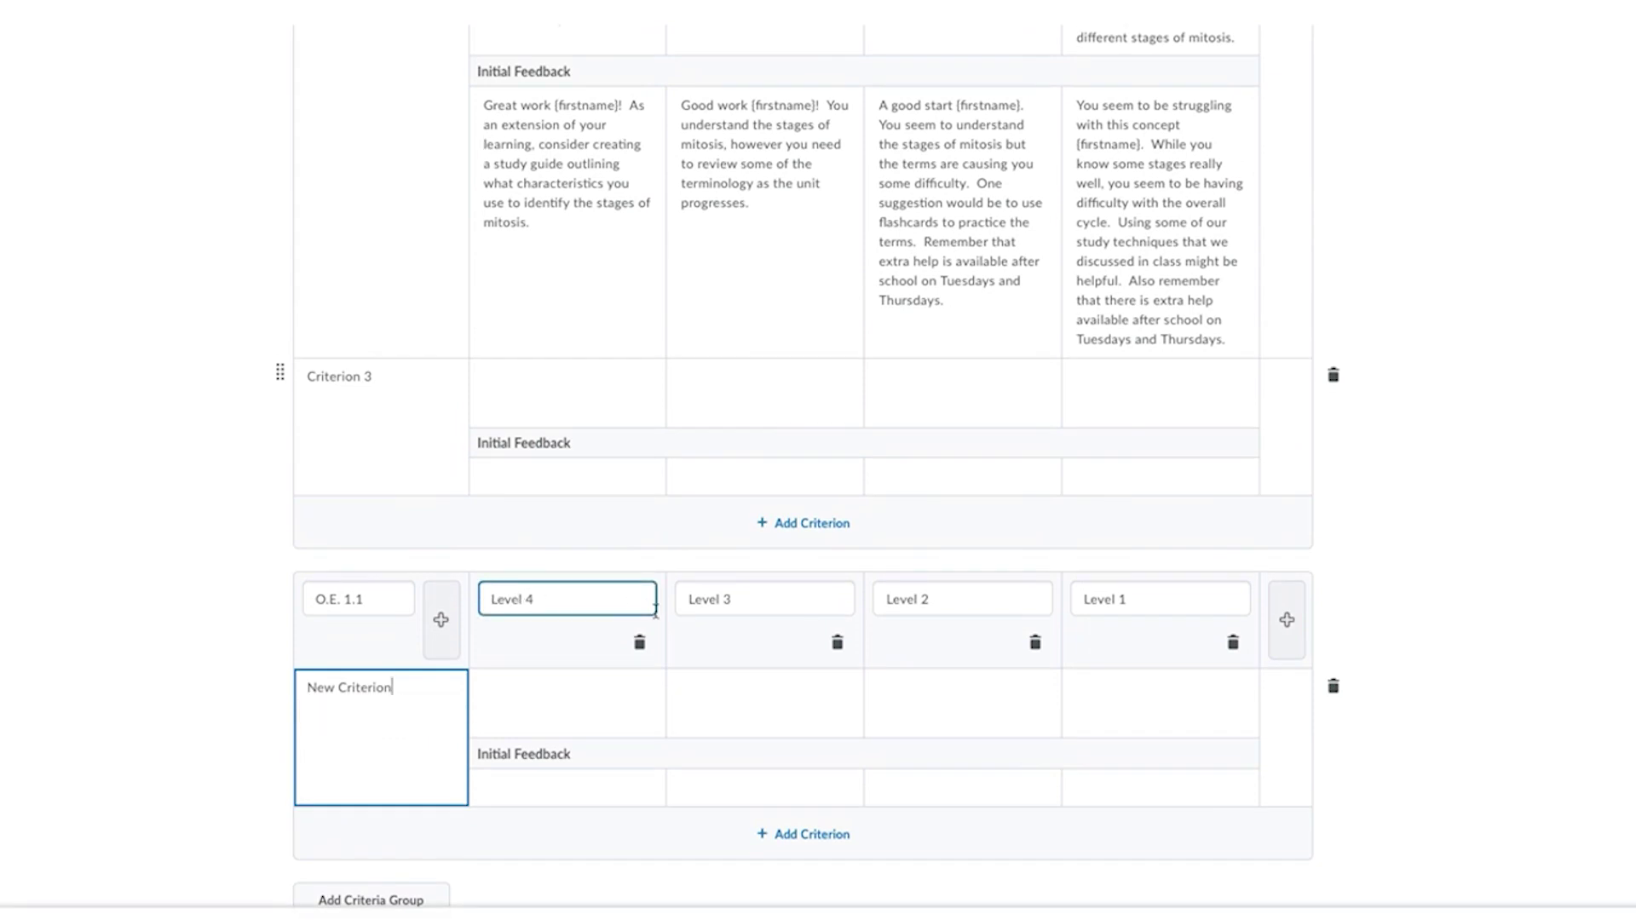
{"action": "left_click", "coordinate": [750, 598]}
{"action": "scroll", "coordinate": [1098, 626], "scroll_direction": "down", "scroll_amount": 5}
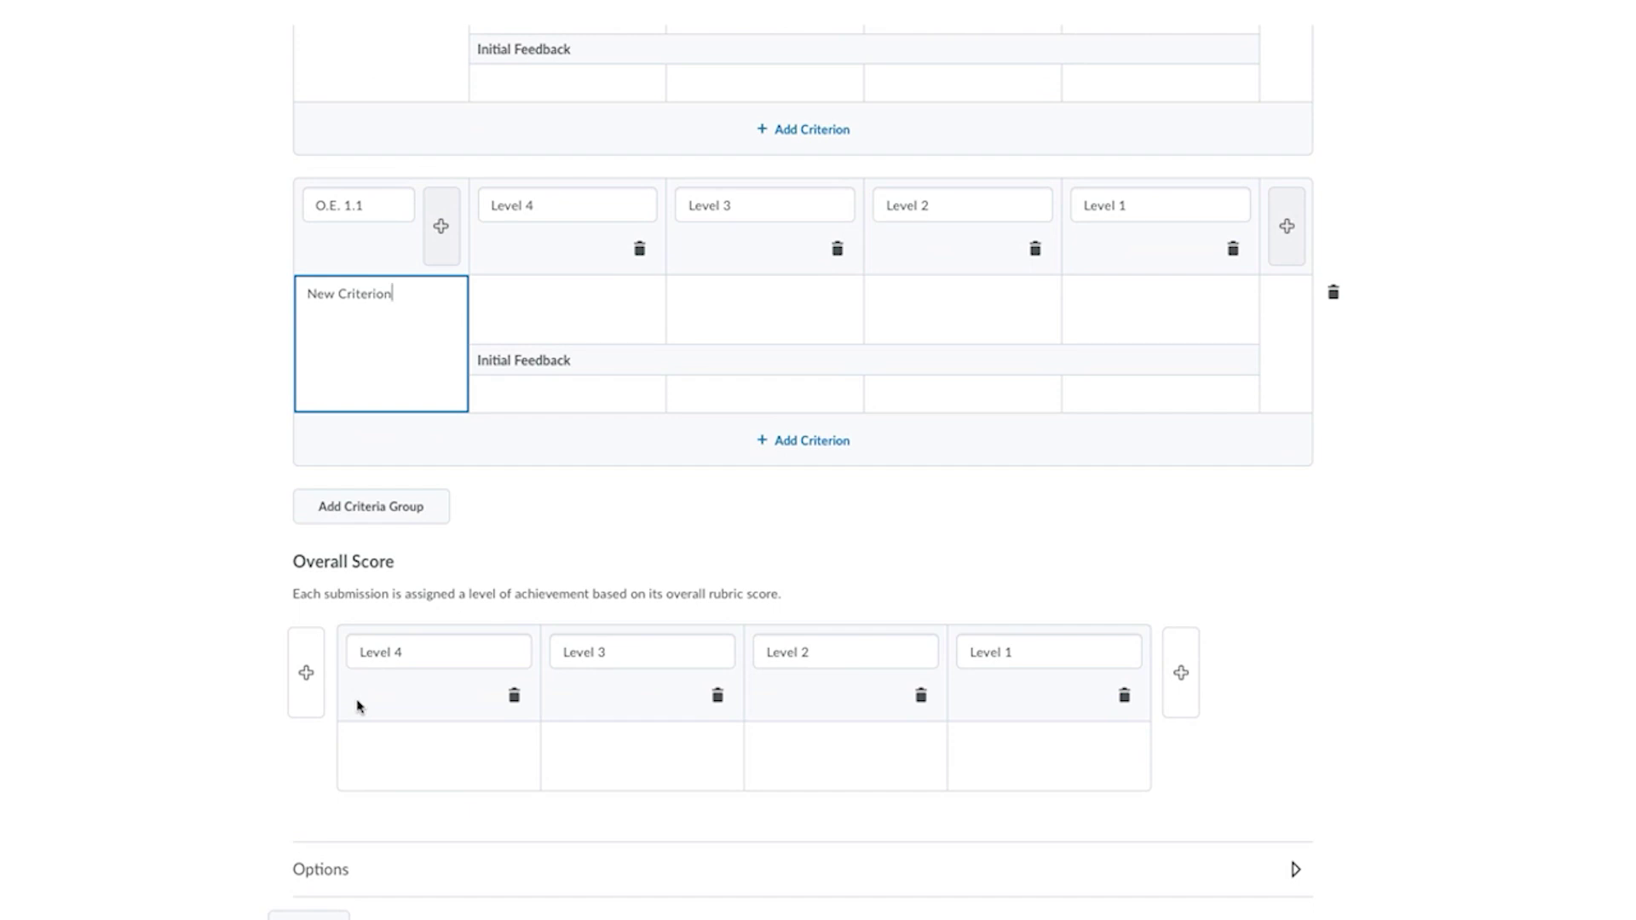
{"action": "left_click", "coordinate": [501, 780]}
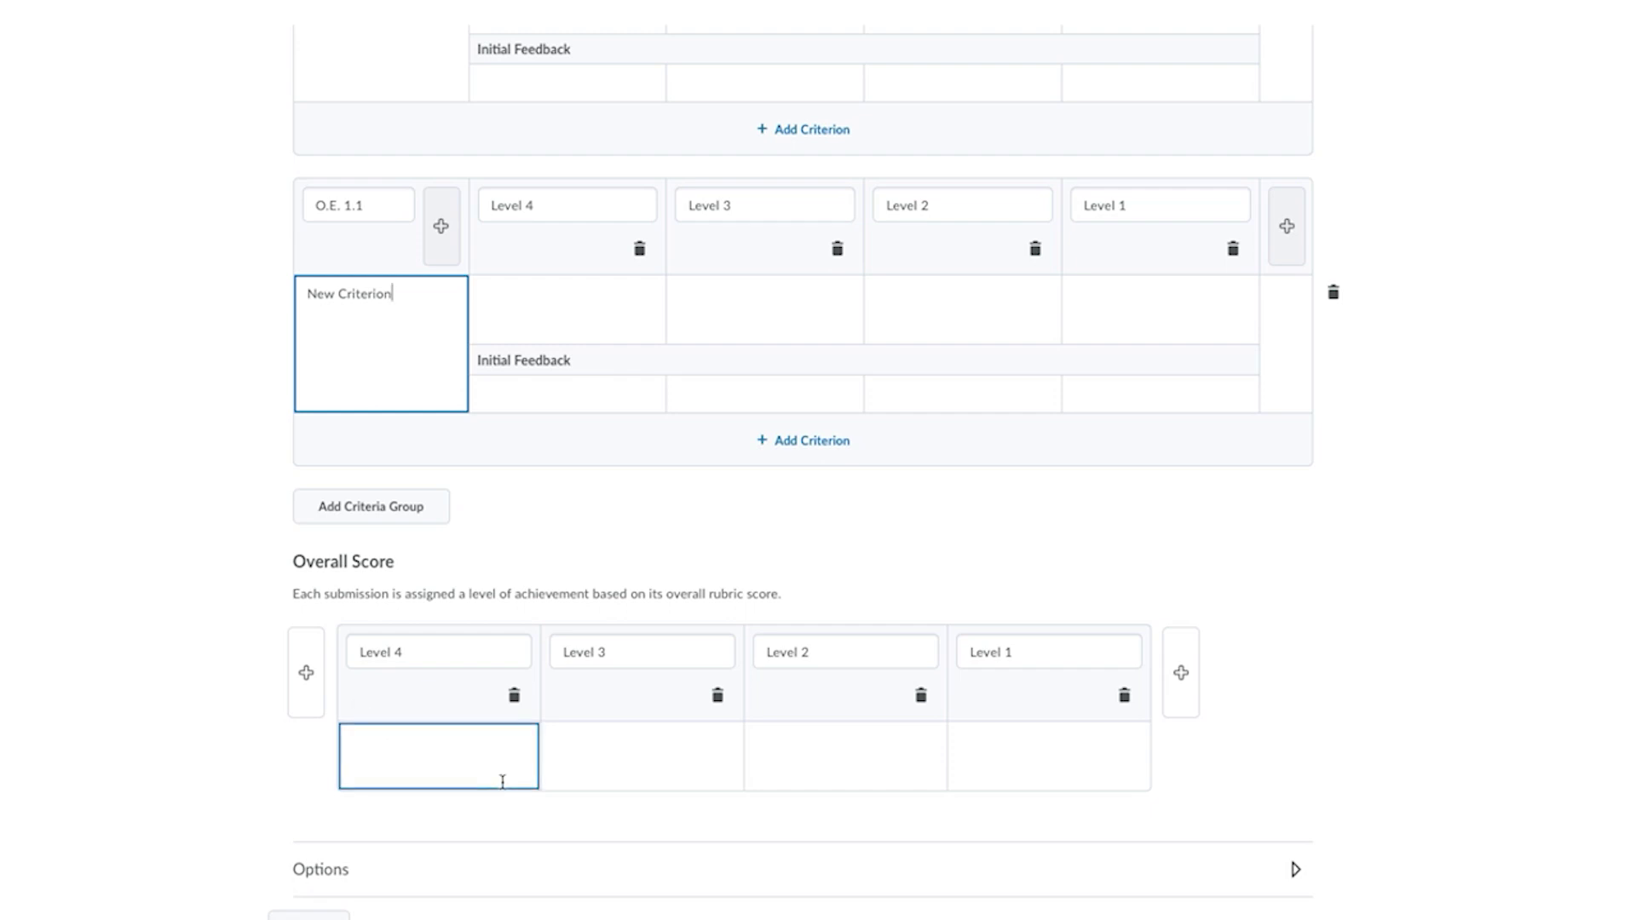
{"action": "scroll", "coordinate": [502, 781], "scroll_direction": "up", "scroll_amount": 4}
{"action": "scroll", "coordinate": [503, 782], "scroll_direction": "down", "scroll_amount": 4}
{"action": "scroll", "coordinate": [503, 781], "scroll_direction": "up", "scroll_amount": 8}
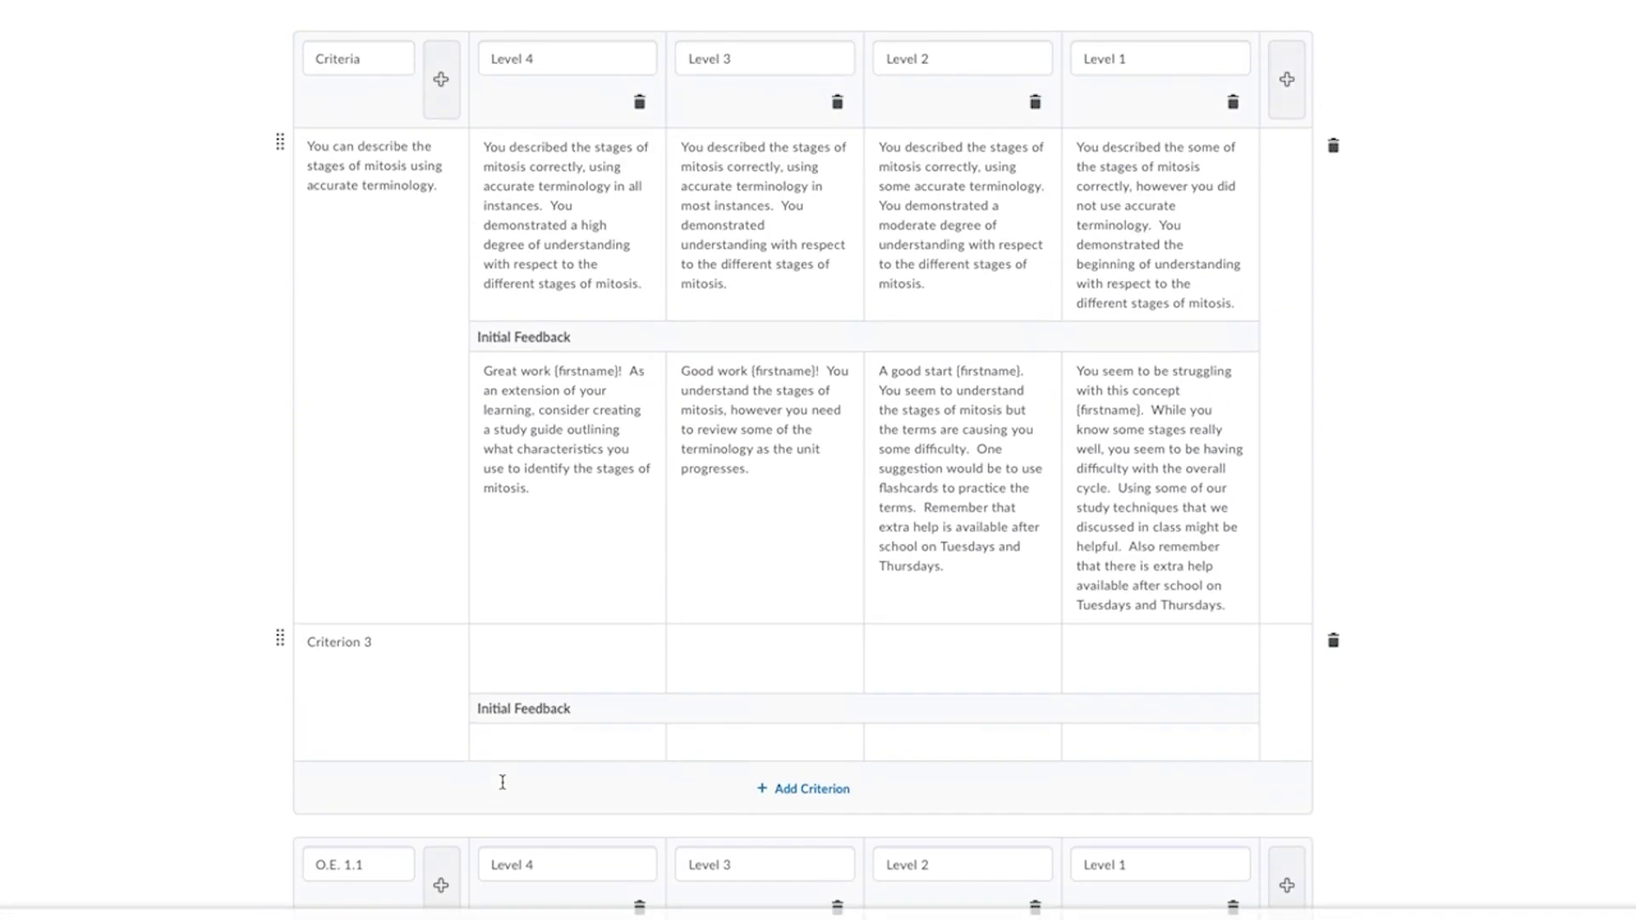
{"action": "scroll", "coordinate": [503, 782], "scroll_direction": "up", "scroll_amount": 5}
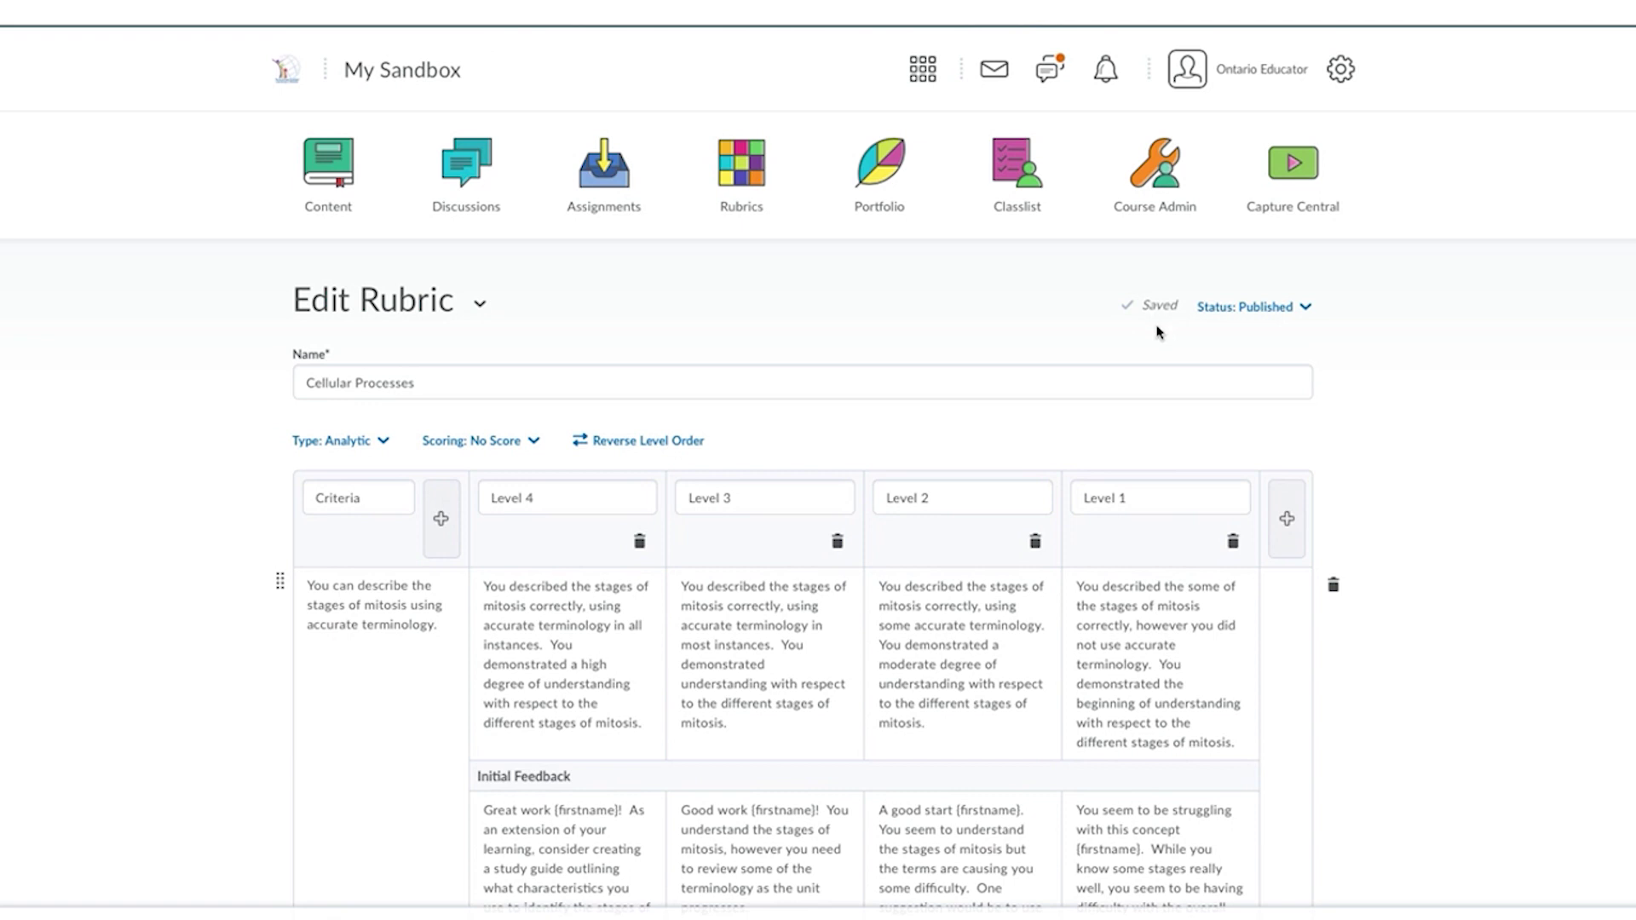
{"action": "left_click", "coordinate": [1303, 316]}
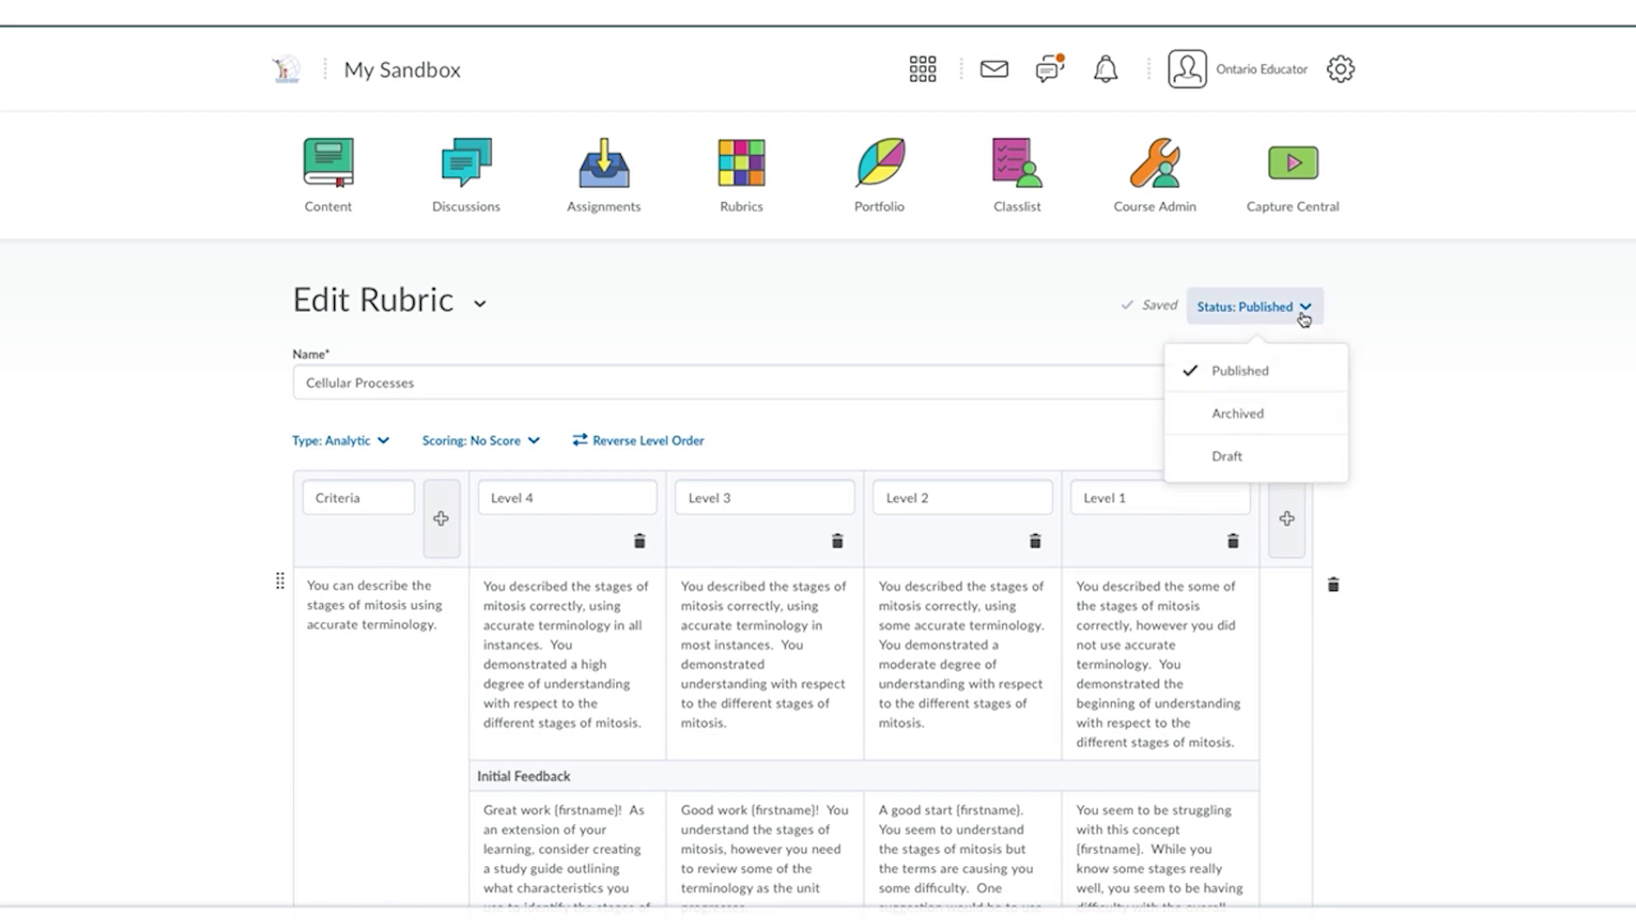
{"action": "left_click", "coordinate": [1141, 342]}
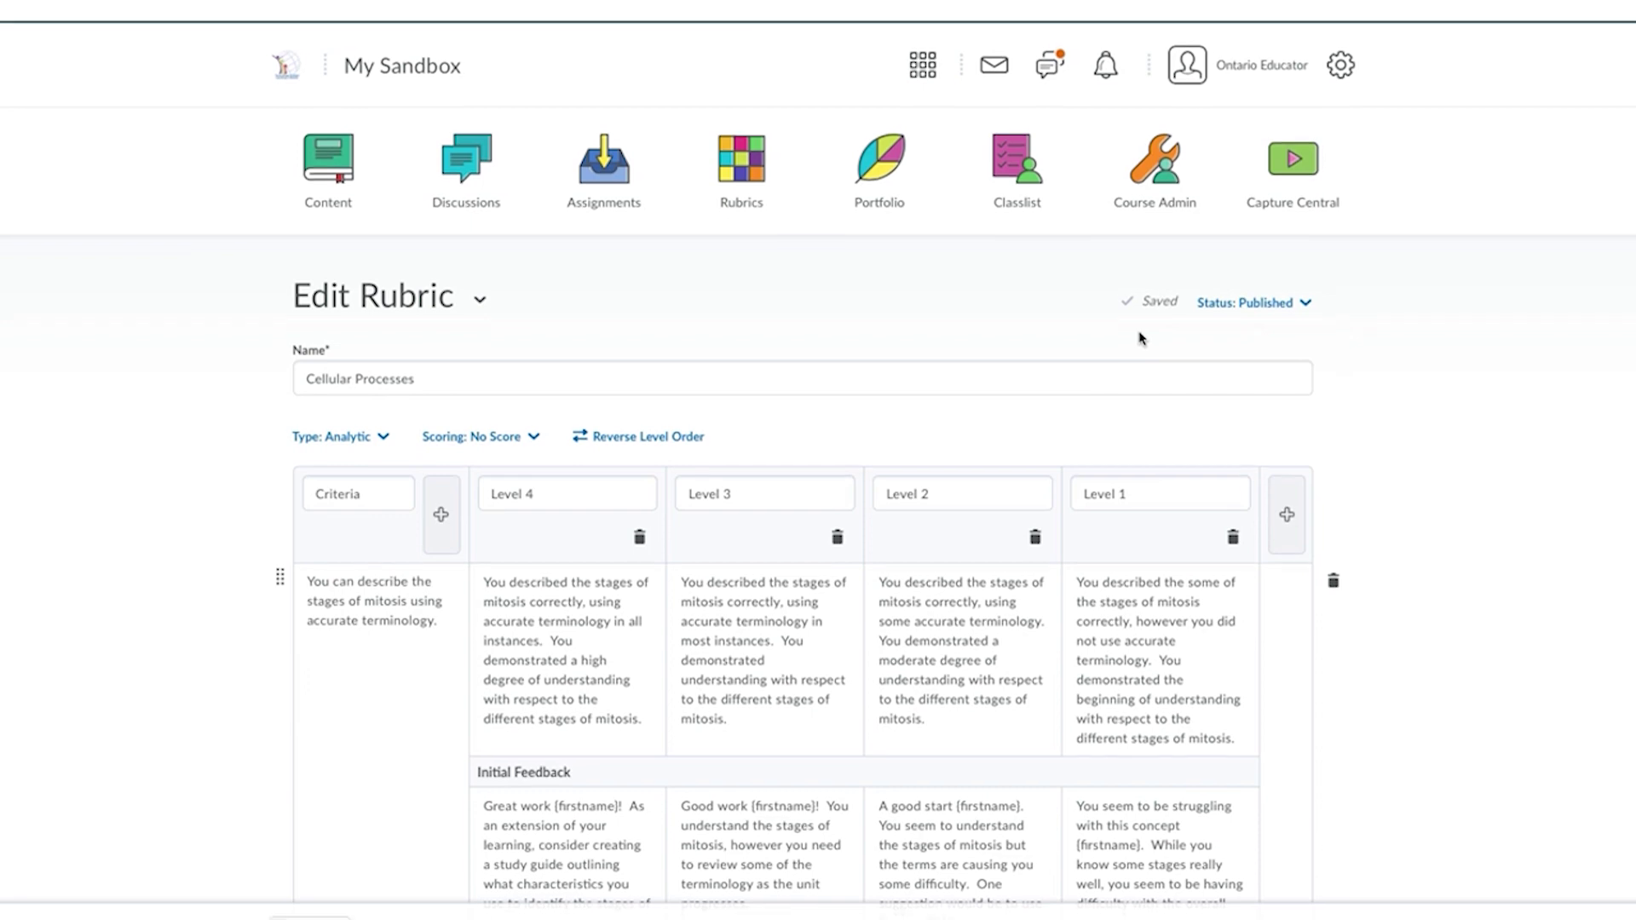
{"action": "scroll", "coordinate": [1142, 341], "scroll_direction": "down", "scroll_amount": 10}
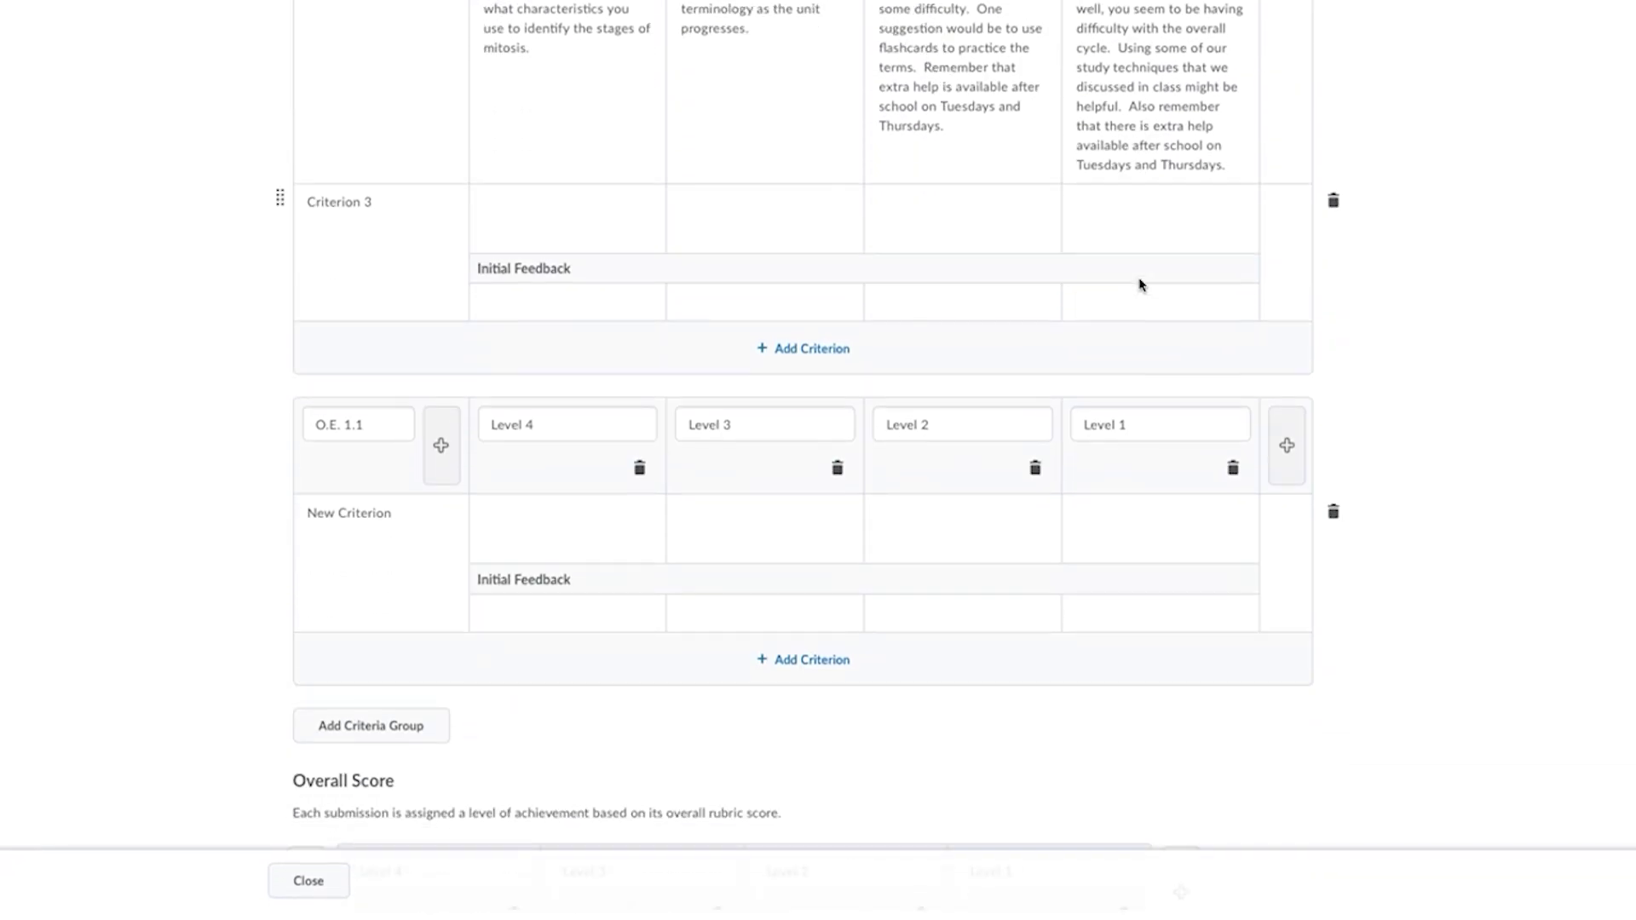